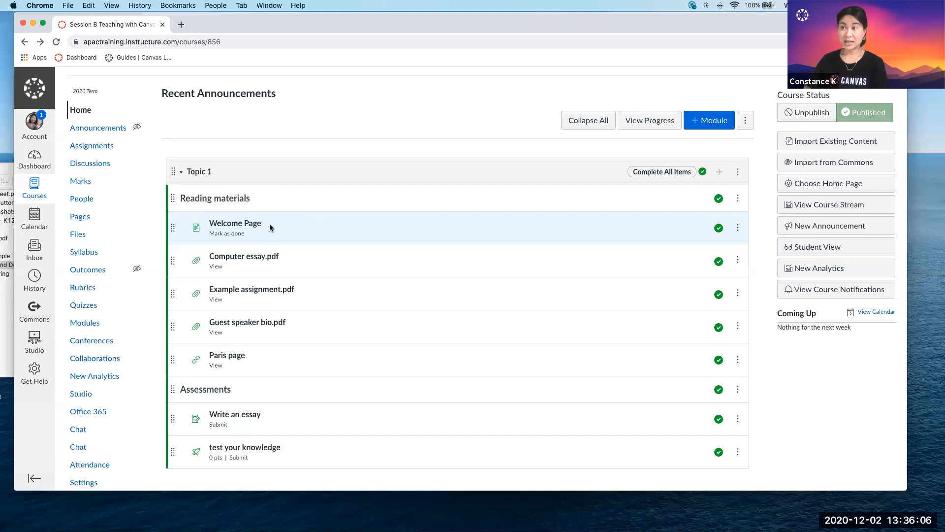
# Open the Welcome Page listed under Reading materials in the Topic 1 module for editing.
pyautogui.scroll(1, 162, 150)
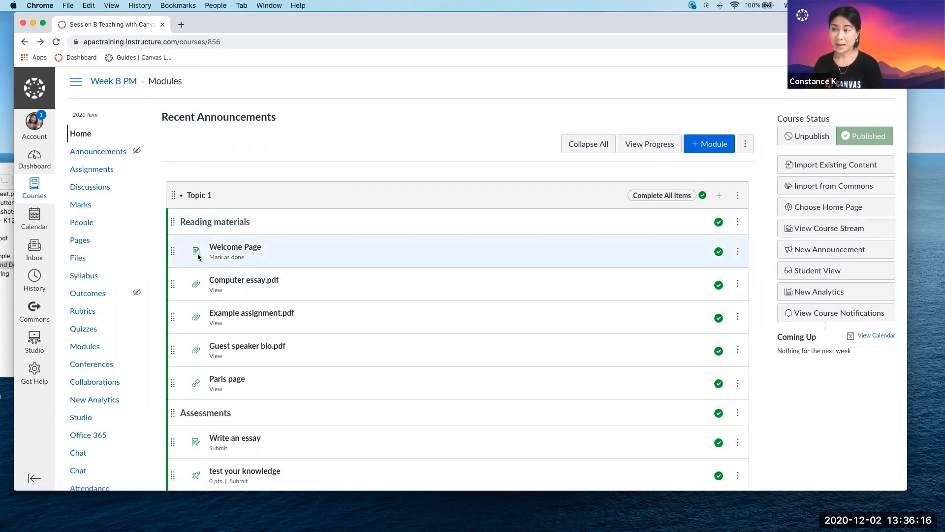
pyautogui.scroll(-2, 243, 406)
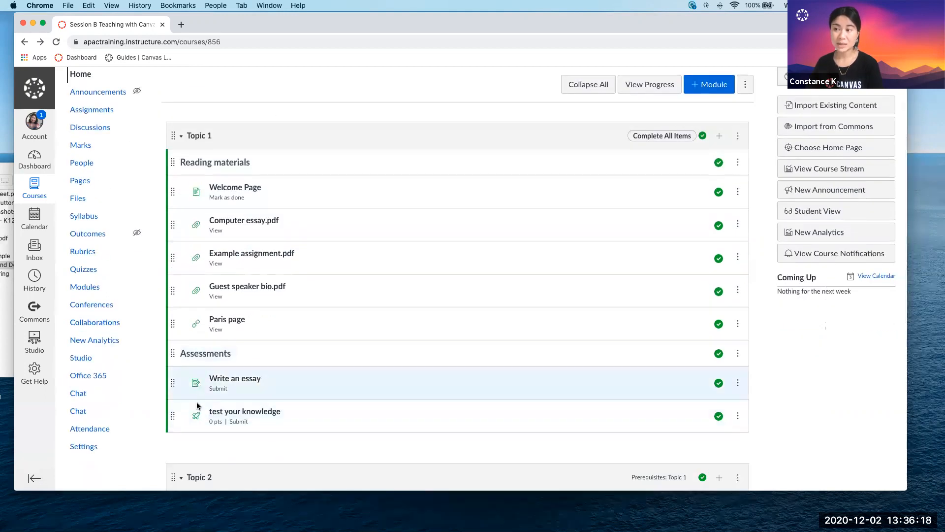
pyautogui.scroll(-3, 194, 464)
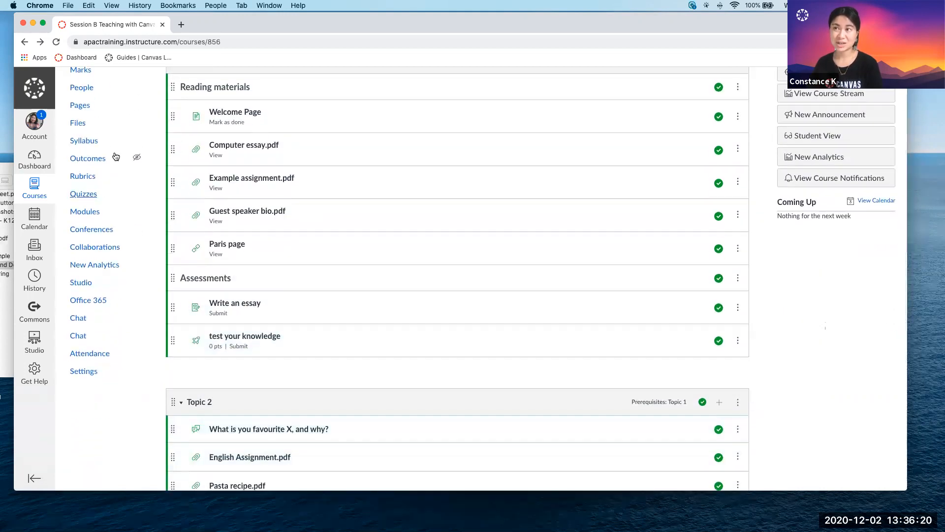
pyautogui.scroll(3, 110, 133)
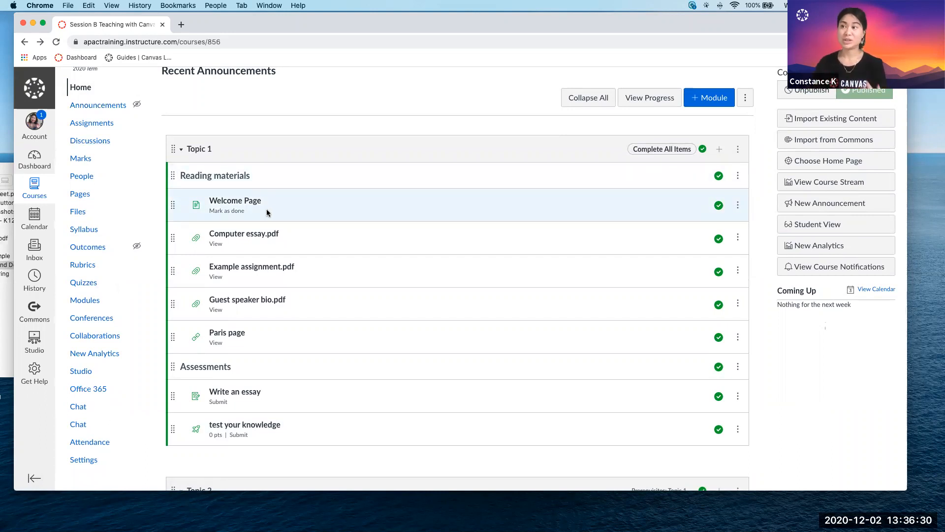
pyautogui.click(211, 204)
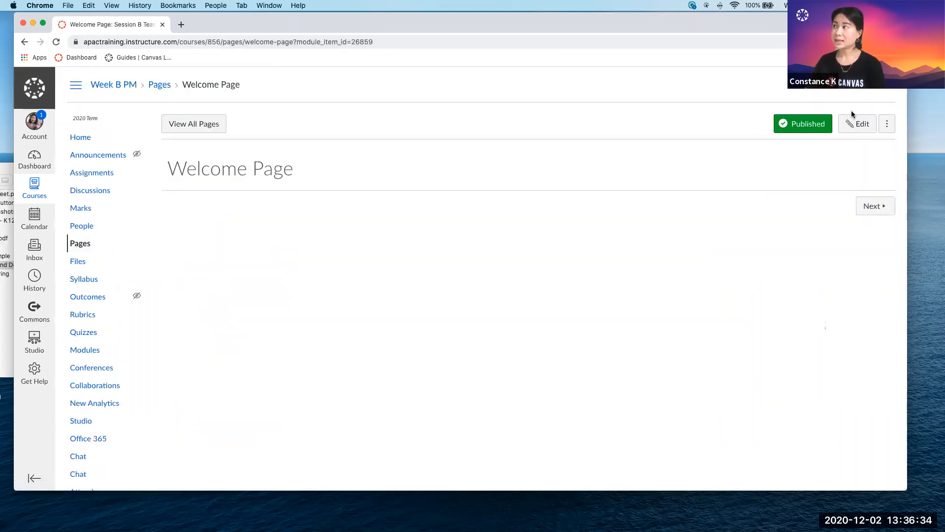
pyautogui.click(854, 127)
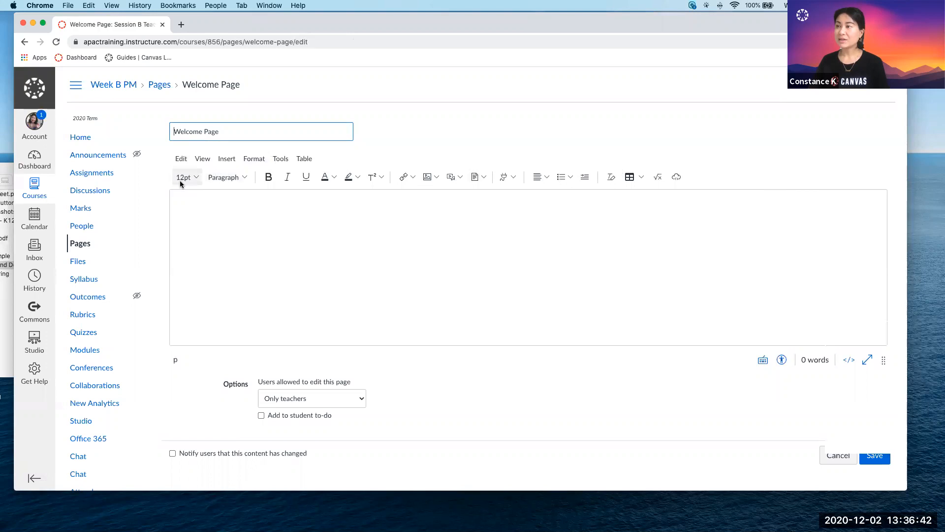
# Write "Hello," in the page body, followed by "Welcome to Canvas!" on a new line.
pyautogui.press('super+equal')
pyautogui.press('super+equal')
pyautogui.press('super+equal')
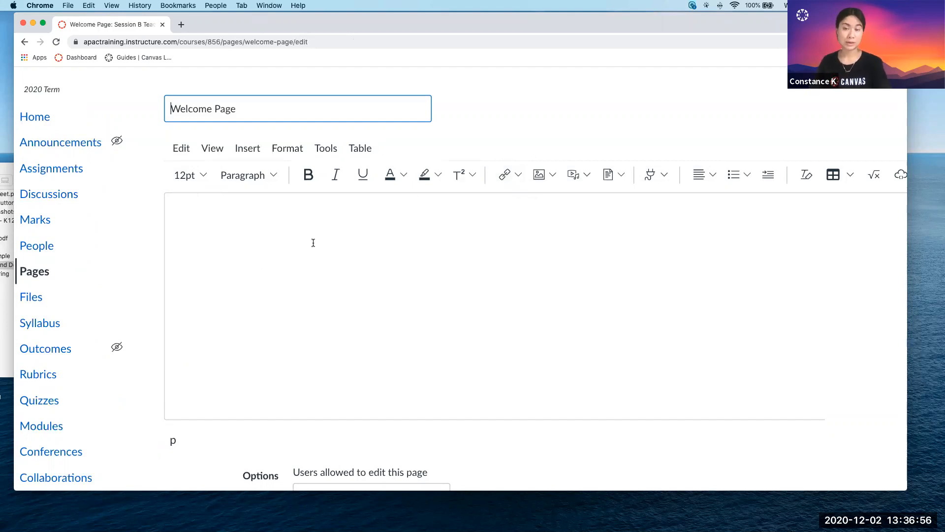
pyautogui.click(192, 215)
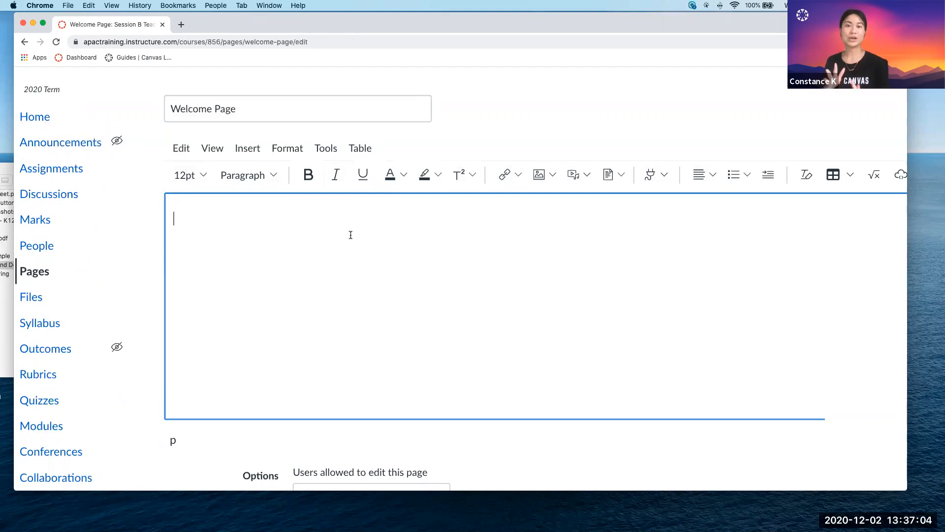
pyautogui.write('Hello')
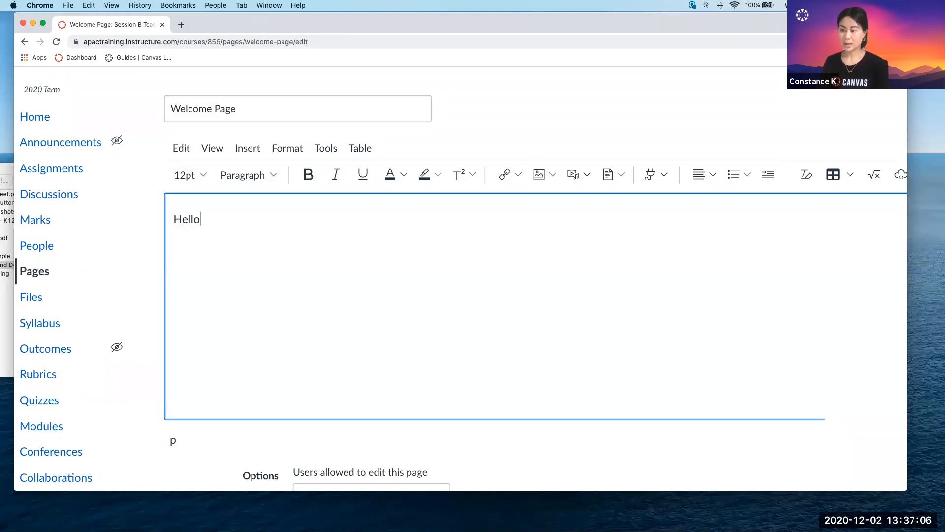
pyautogui.write(', We')
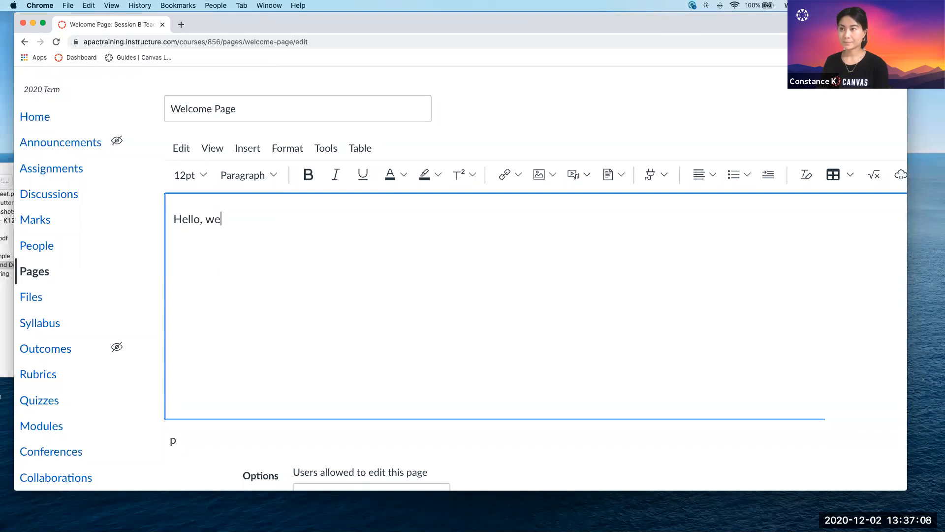
pyautogui.press('BackSpace')
pyautogui.press('BackSpace')
pyautogui.press('Return')
pyautogui.write('Welcome tp')
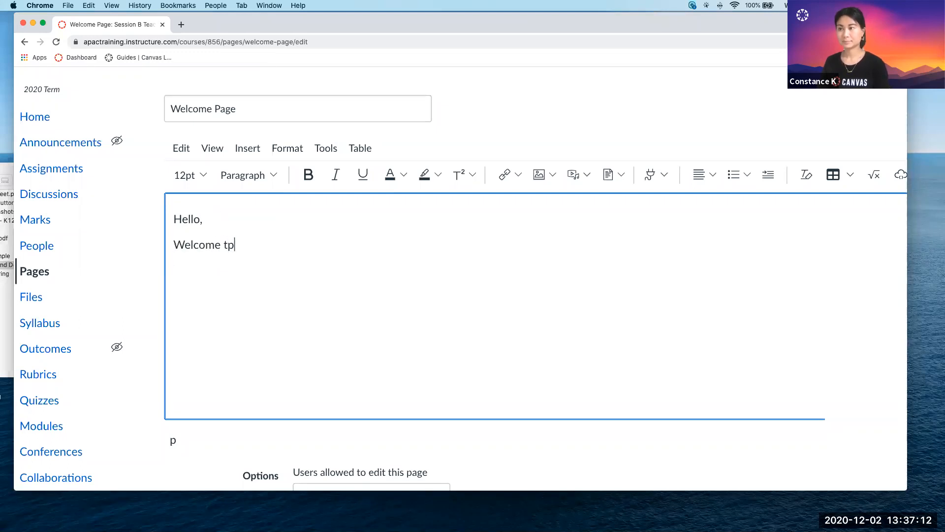
pyautogui.press('BackSpace')
pyautogui.write('o Canvas!')
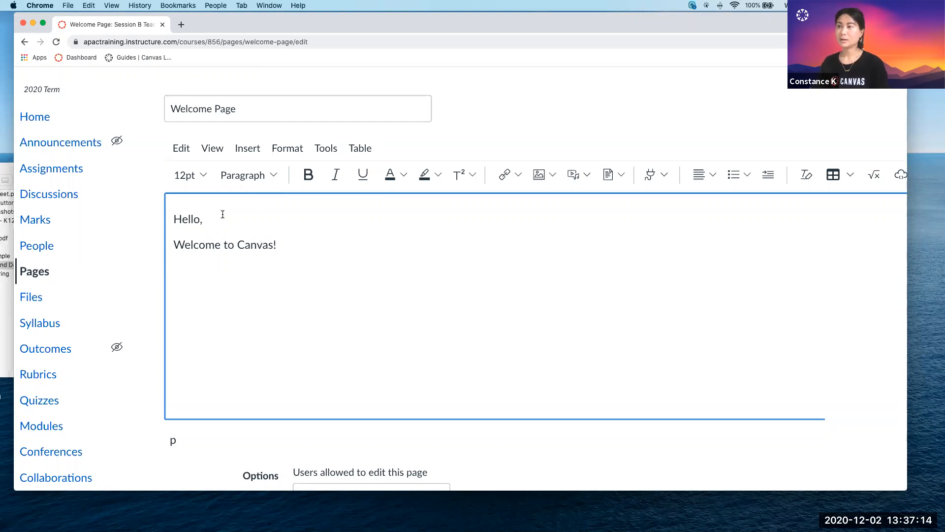
# Set the font size of the "Hello," line to 14pt.
pyautogui.moveTo(221, 217); pyautogui.dragTo(168, 217)
pyautogui.click(199, 175)
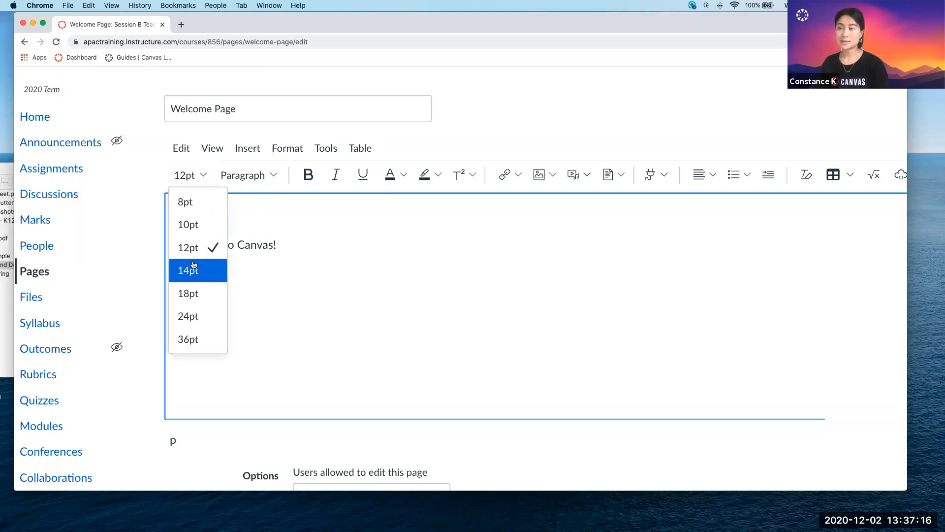
pyautogui.click(196, 269)
# Try the Heading 2, Heading 3 and Heading 4 styles on "Welcome to Canvas!" and return the line to Paragraph.
pyautogui.moveTo(293, 245); pyautogui.dragTo(147, 245)
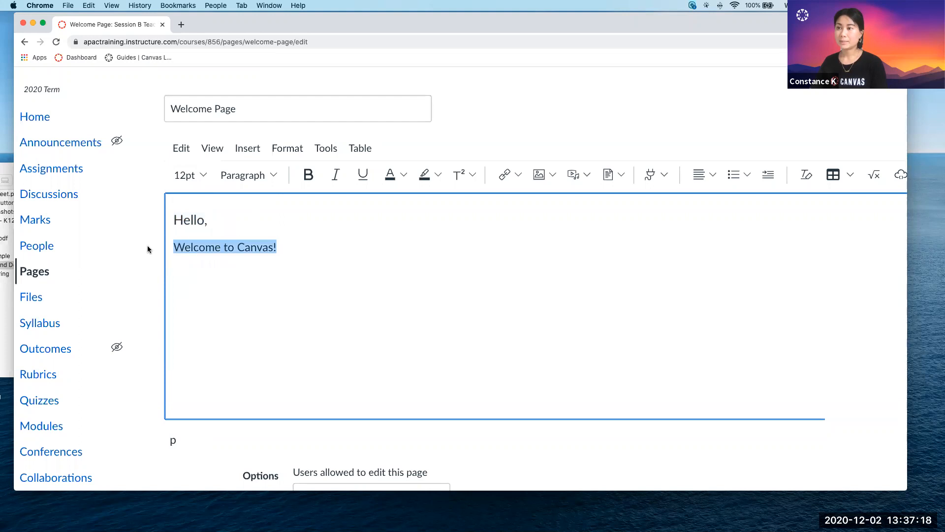
pyautogui.click(272, 176)
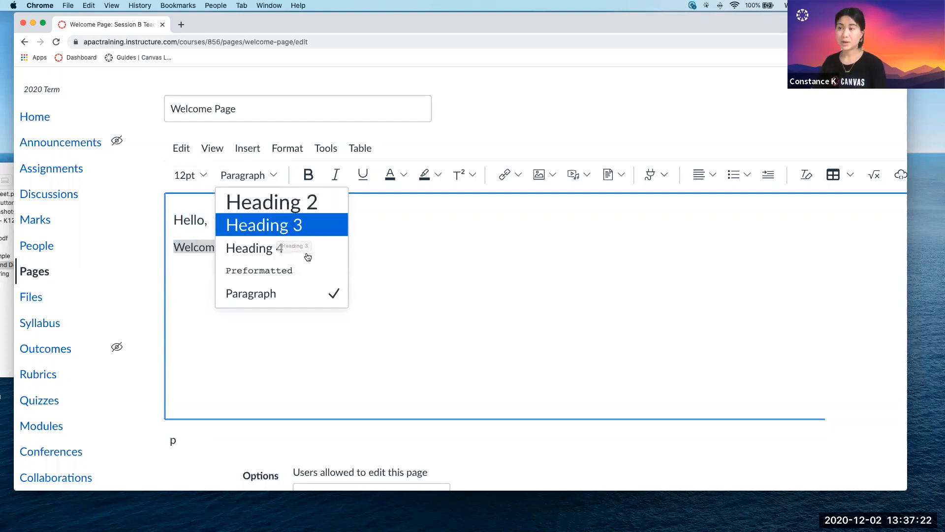
pyautogui.click(290, 210)
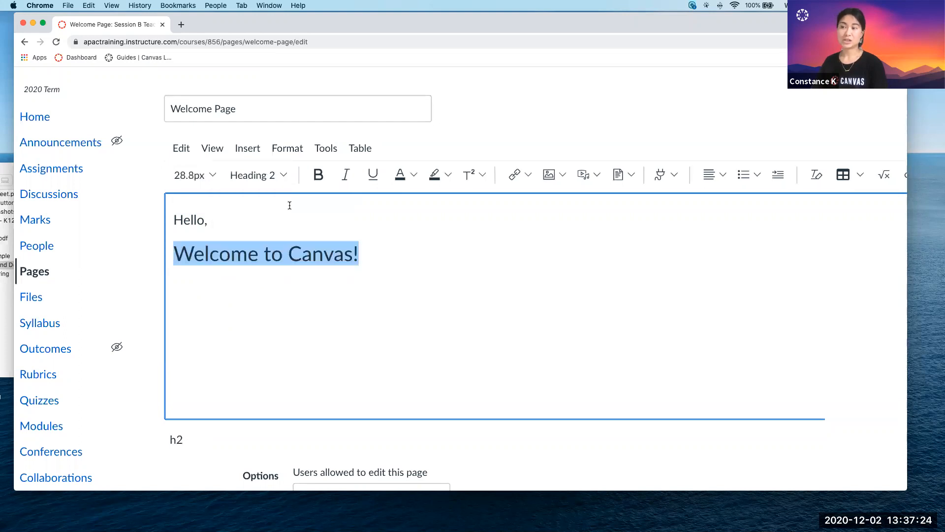
pyautogui.click(251, 175)
pyautogui.click(264, 227)
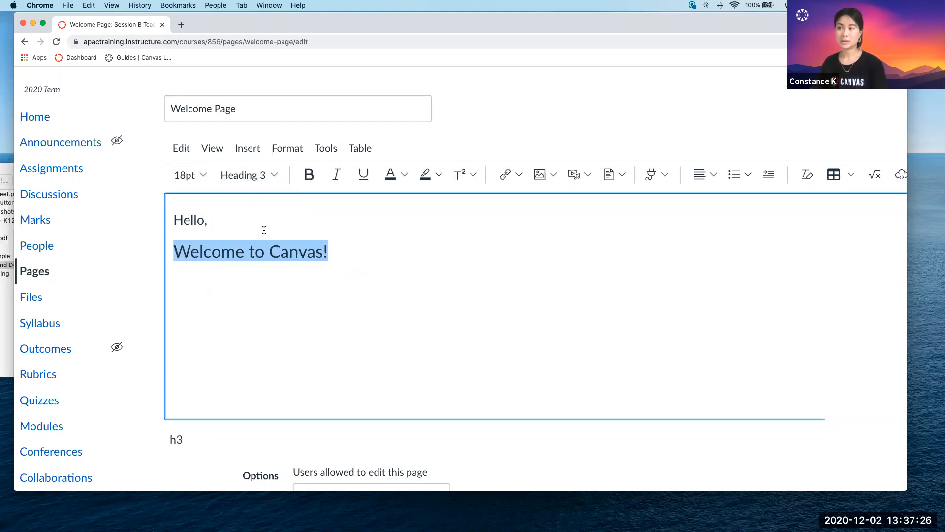
pyautogui.click(273, 177)
pyautogui.click(275, 249)
pyautogui.click(268, 175)
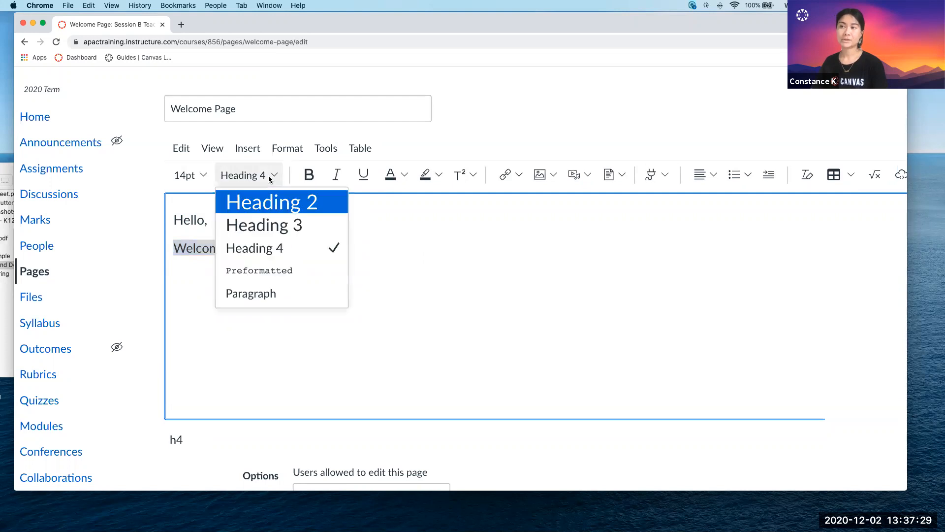
pyautogui.click(274, 292)
pyautogui.click(360, 274)
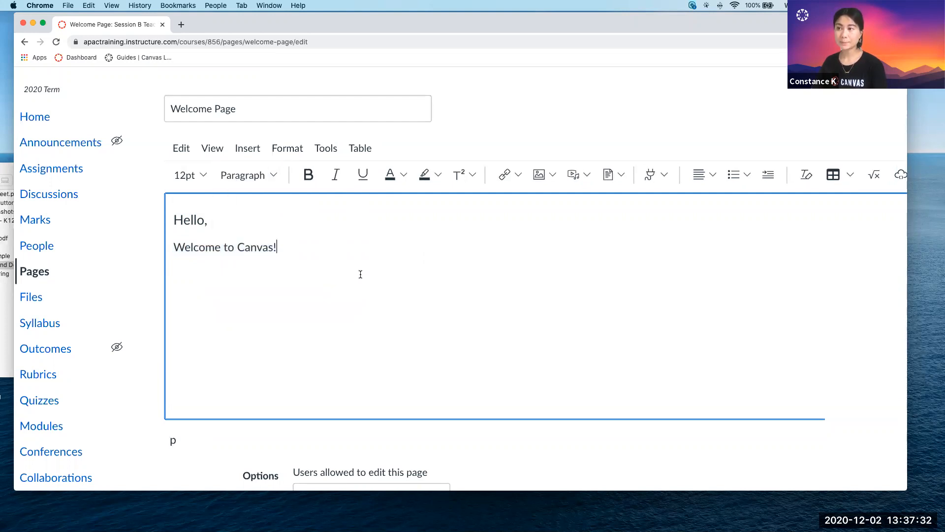
# Make the "Welcome to Canvas!" line bold, italic and underlined.
pyautogui.moveTo(278, 247); pyautogui.dragTo(172, 247)
pyautogui.click(309, 175)
pyautogui.click(335, 175)
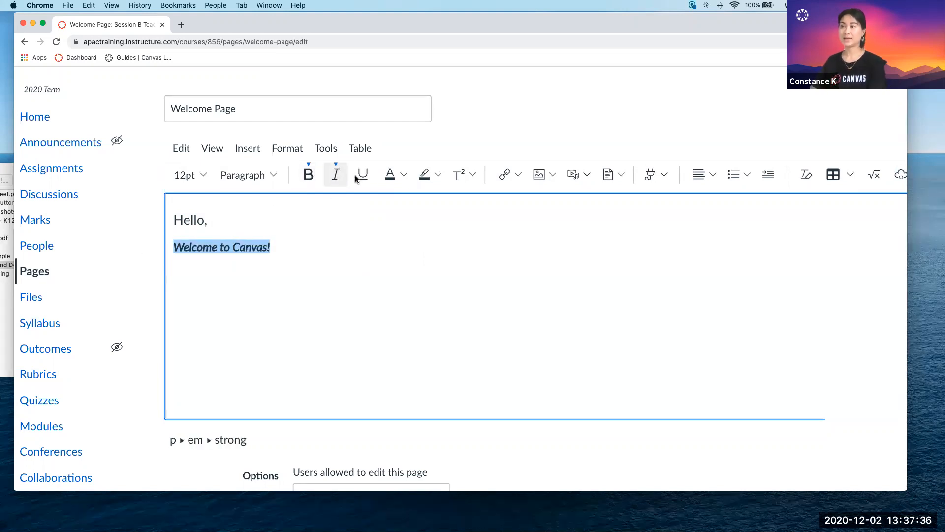
pyautogui.click(363, 174)
# Colour the "Welcome to Canvas!" text red and give it a purple background highlight.
pyautogui.click(404, 177)
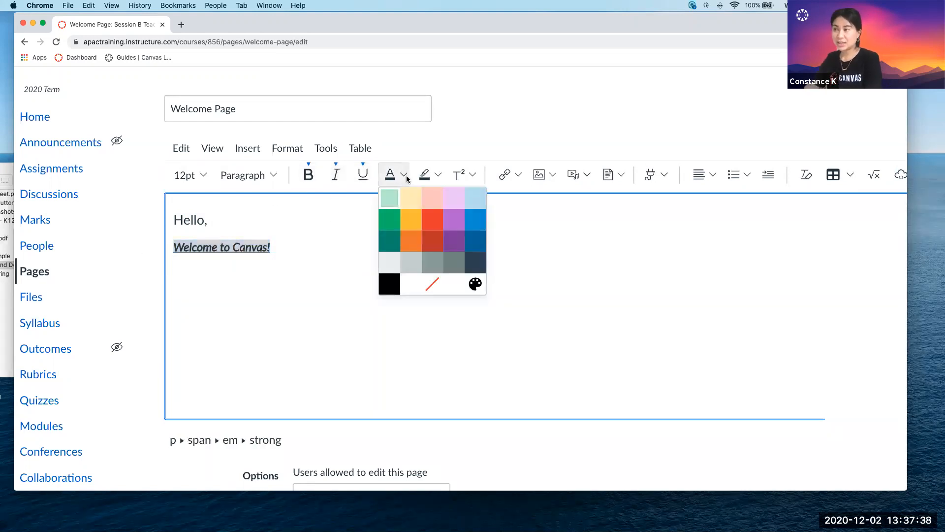
pyautogui.click(439, 241)
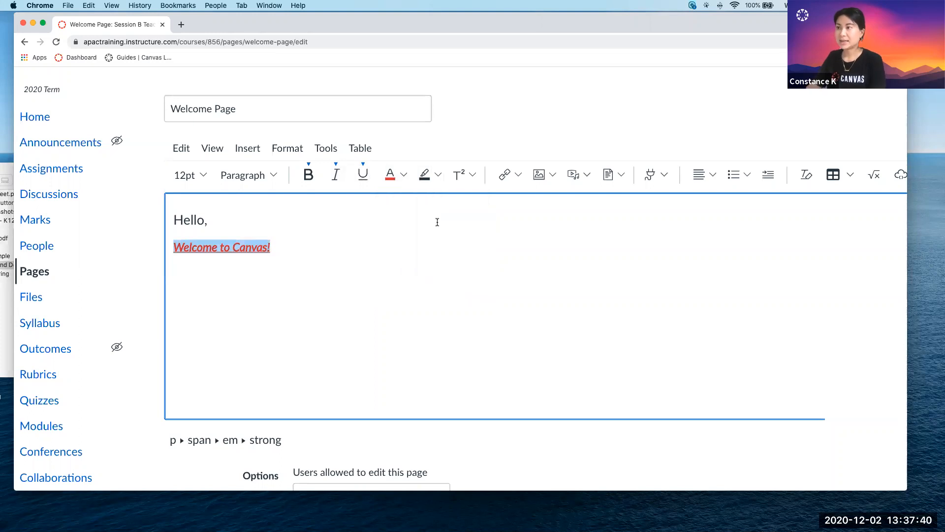
pyautogui.click(439, 174)
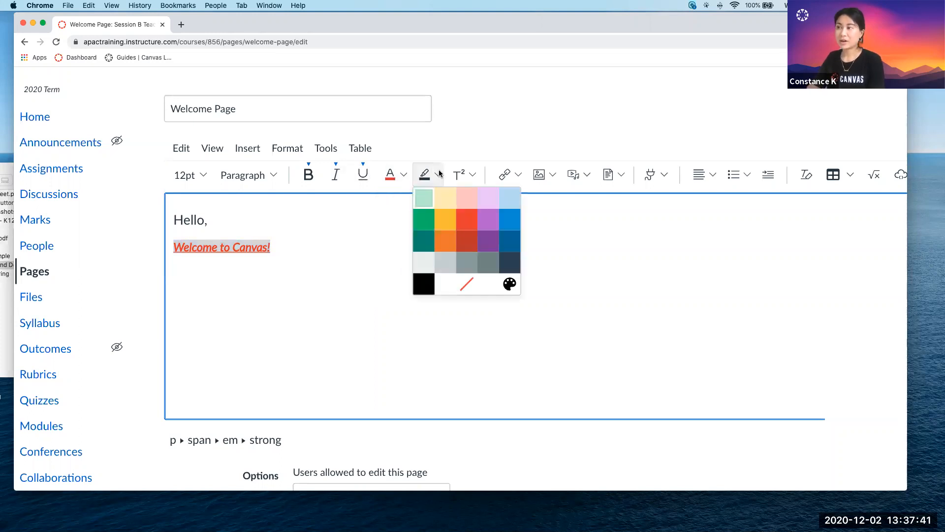
pyautogui.click(489, 220)
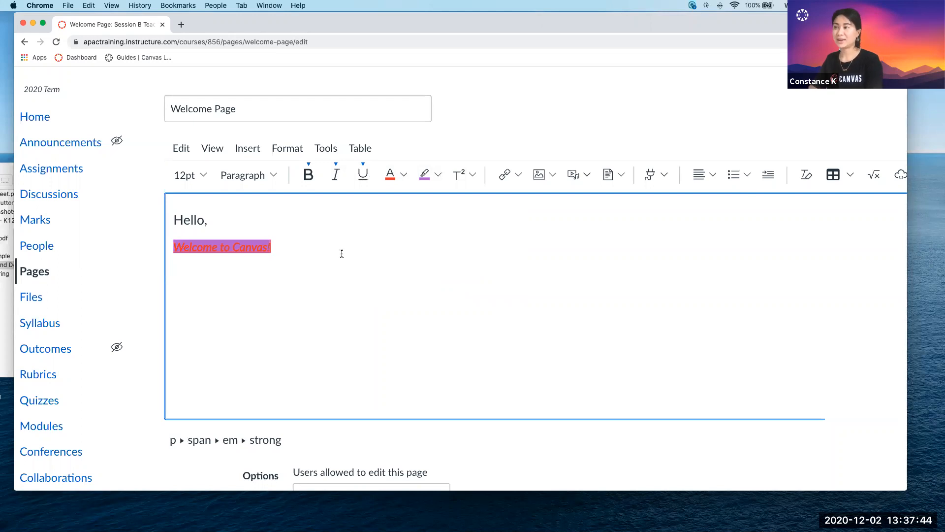
pyautogui.click(453, 205)
# Try formatting the letters "el" in "Hello," as subscript.
pyautogui.click(473, 174)
pyautogui.click(468, 210)
pyautogui.moveTo(193, 221); pyautogui.dragTo(188, 224)
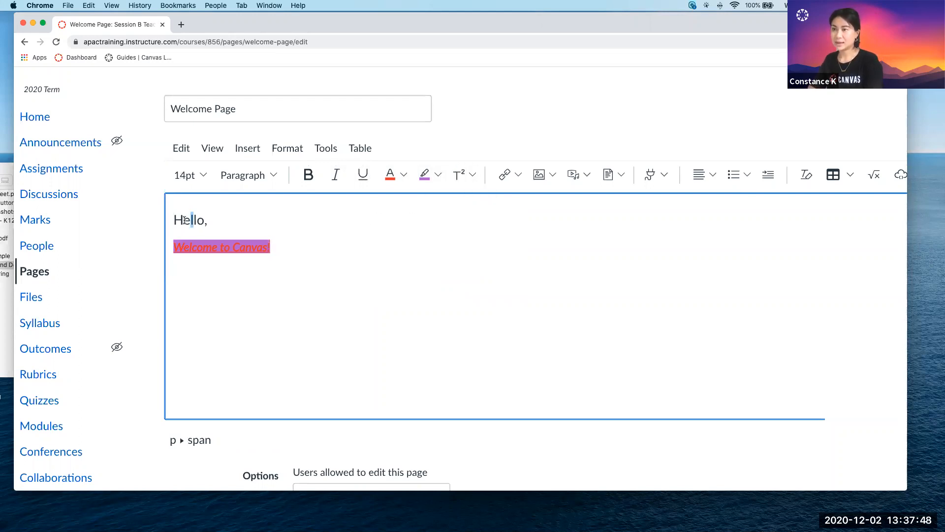
pyautogui.click(473, 175)
pyautogui.click(468, 208)
pyautogui.click(391, 219)
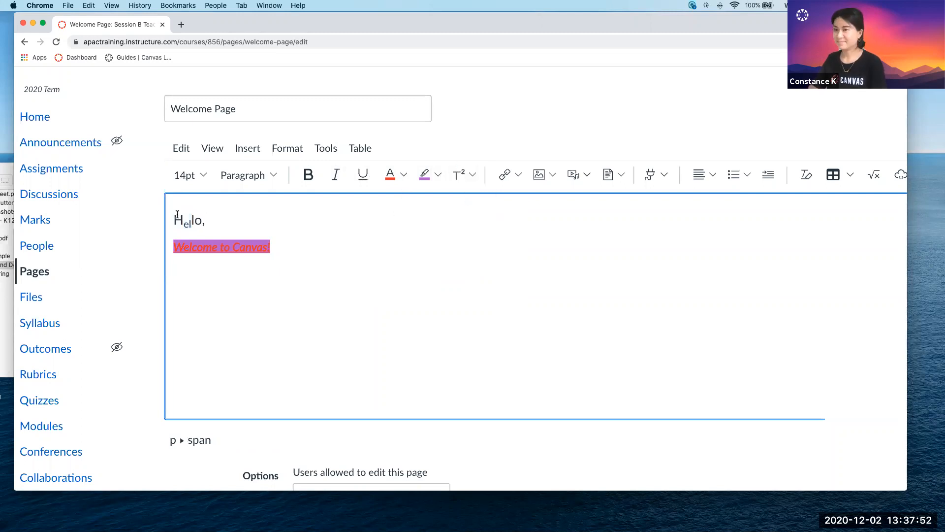
# Try superscript and subscript again on the letters "el" in "Hello," and return them to normal text.
pyautogui.moveTo(192, 225); pyautogui.dragTo(183, 225)
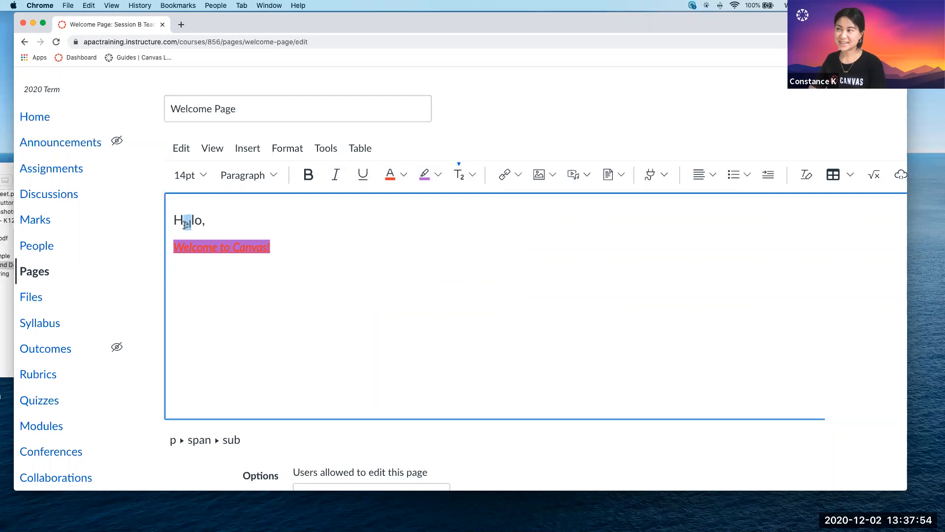
pyautogui.click(473, 175)
pyautogui.click(473, 214)
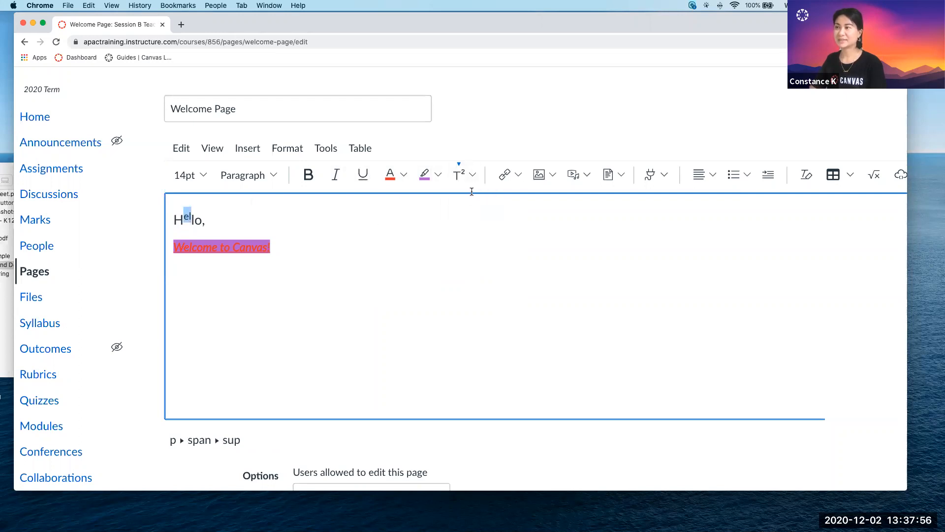
pyautogui.click(472, 172)
pyautogui.click(471, 198)
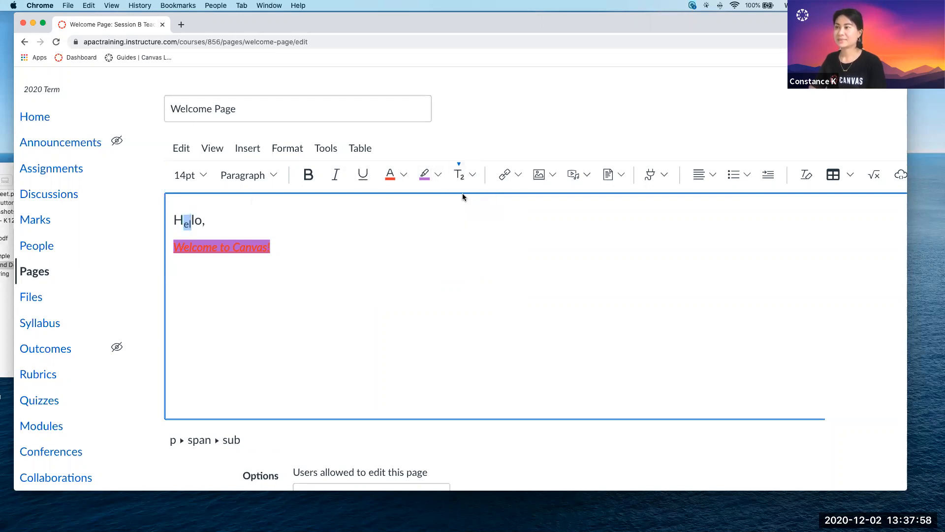
pyautogui.click(459, 174)
pyautogui.click(296, 252)
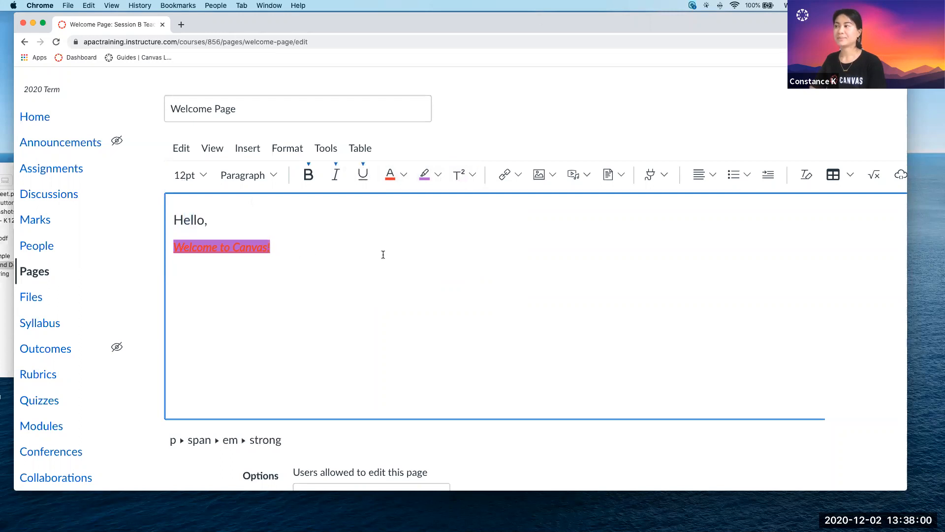
# Run the Accessibility Checker and fix the contrast issue by changing the "Welcome to Canvas!" text to a near-black colour.
pyautogui.hscroll(2, 413, 257)
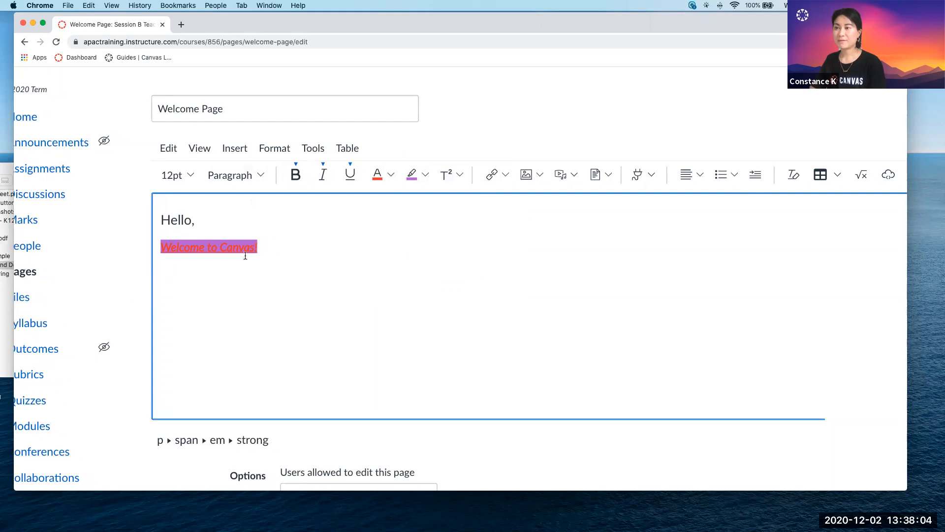
pyautogui.scroll(-5, 265, 260)
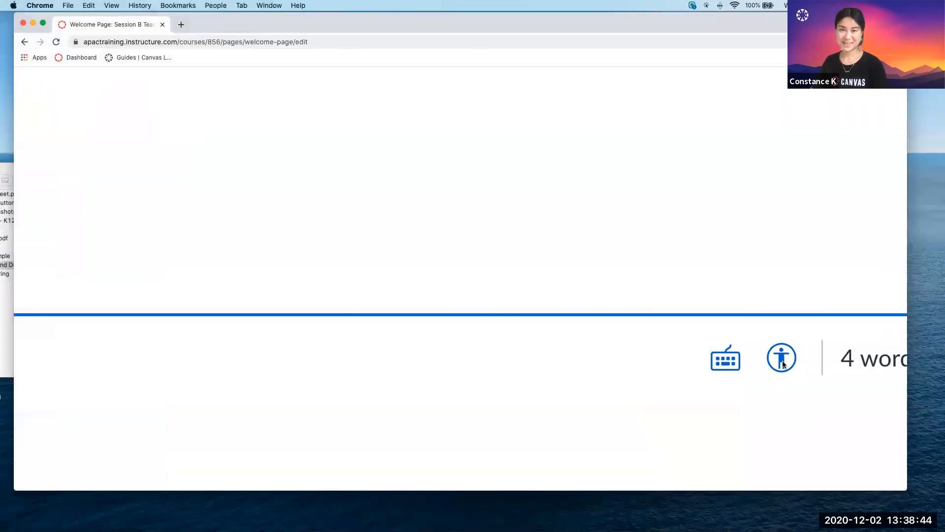
pyautogui.click(786, 361)
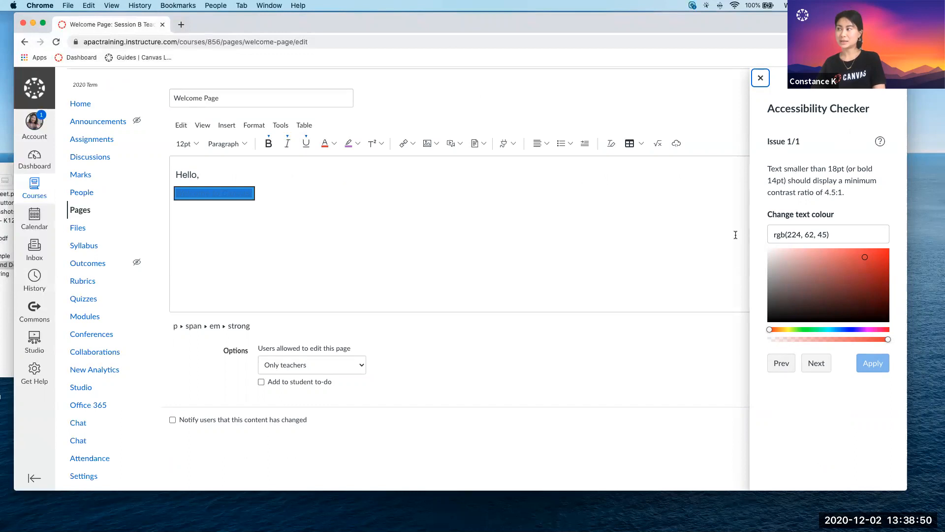
pyautogui.click(772, 251)
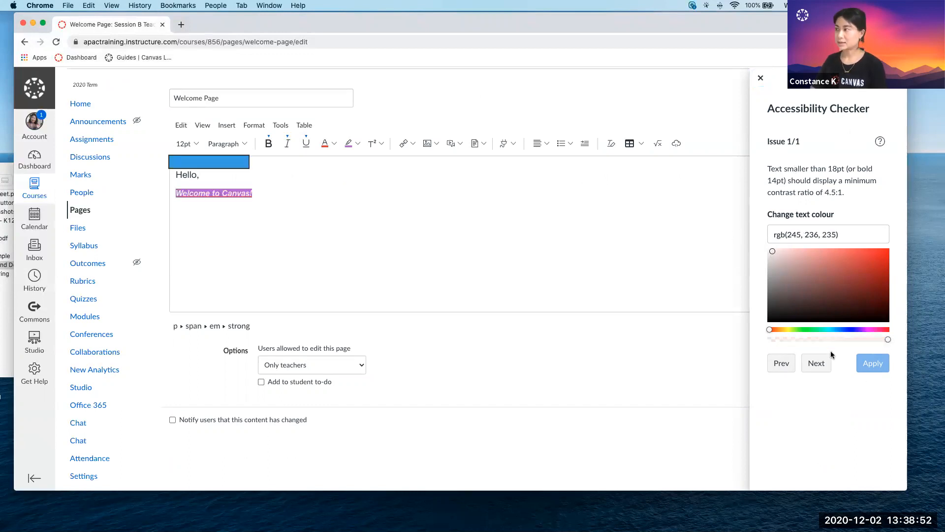
pyautogui.click(779, 287)
pyautogui.click(788, 310)
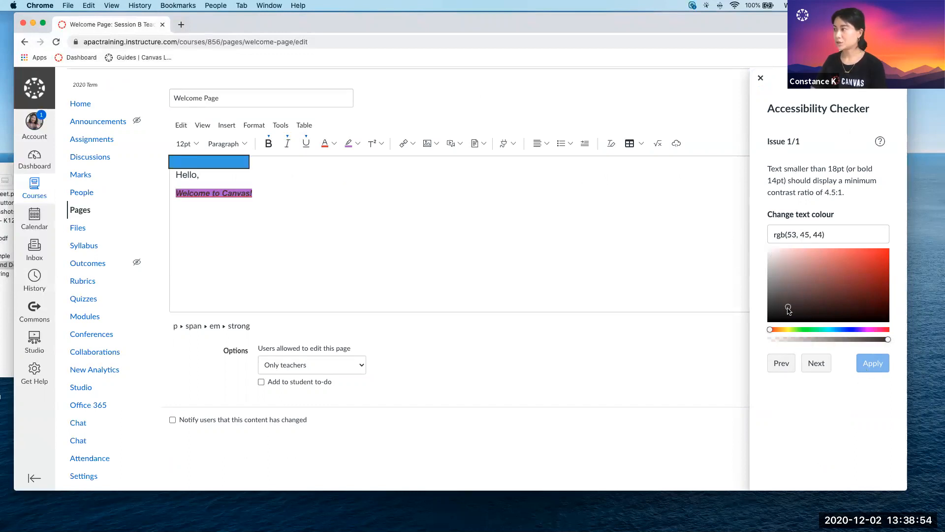
pyautogui.click(799, 313)
pyautogui.click(874, 367)
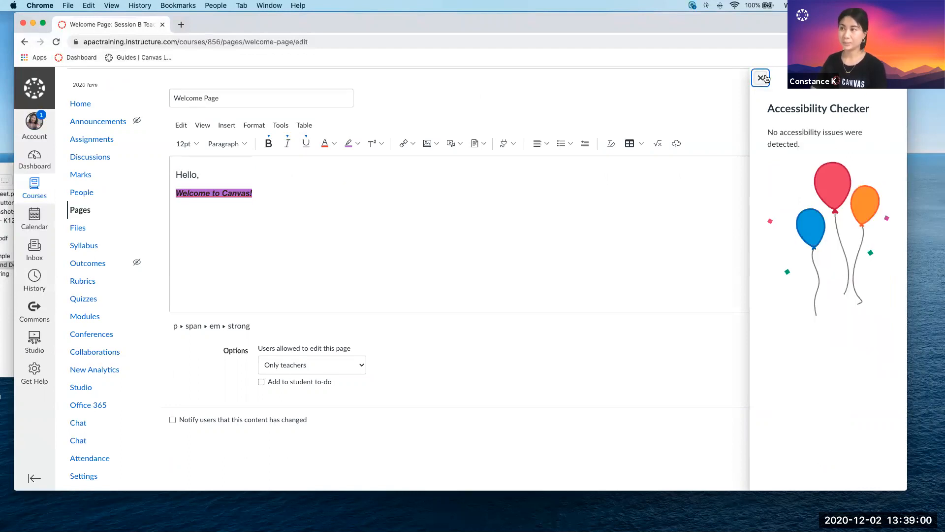
pyautogui.click(761, 78)
# Add a new plain line reading "Look at this font" below the "Welcome to Canvas!" line.
pyautogui.click(345, 213)
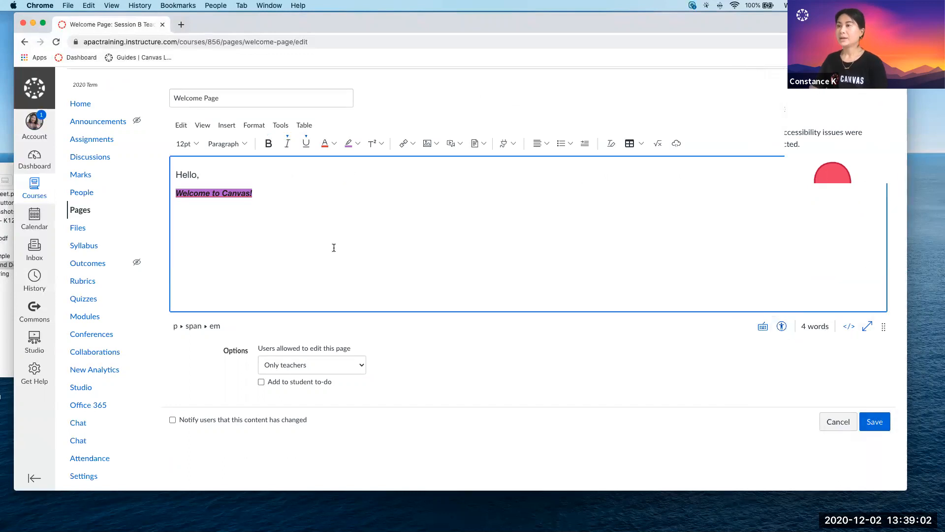
pyautogui.scroll(2, 230, 198)
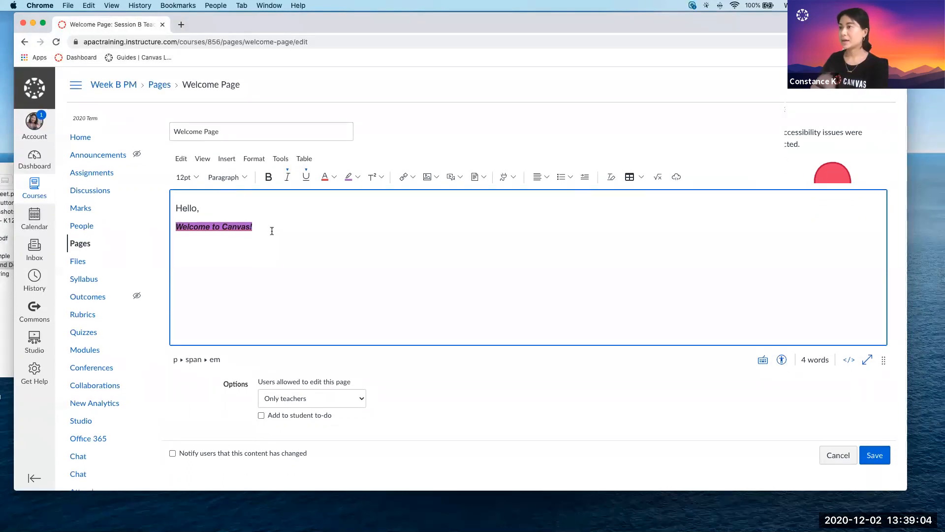
pyautogui.press('Return')
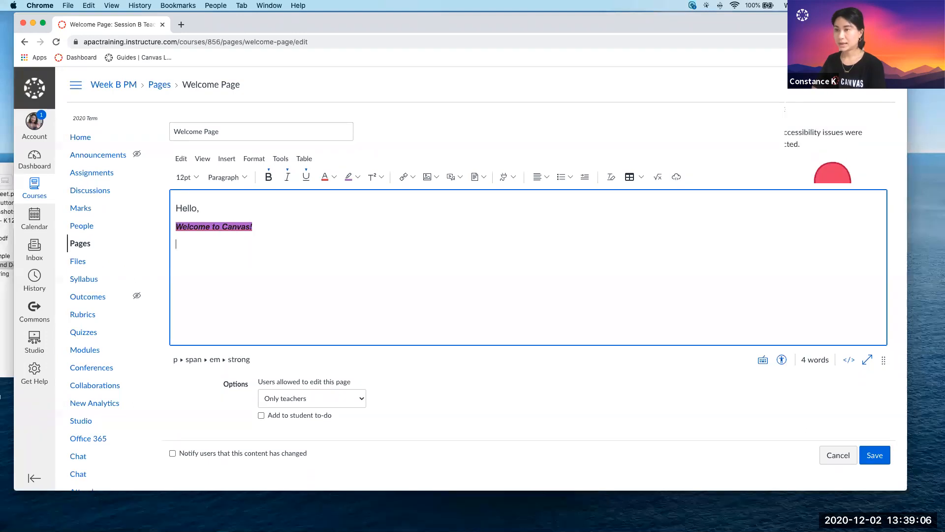
pyautogui.press('BackSpace')
pyautogui.write('Look at this fond')
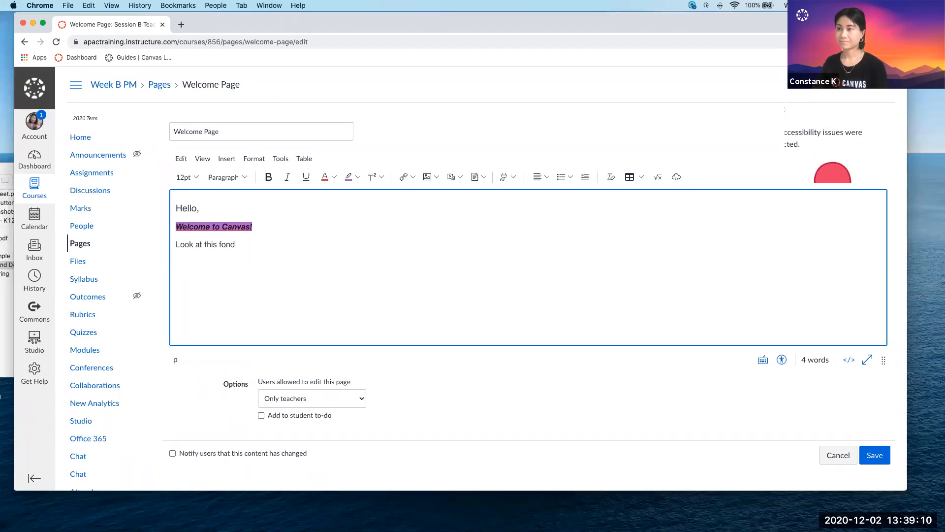
pyautogui.write('t')
pyautogui.press('BackSpace')
pyautogui.write('t')
# Set the font of the "Look at this font" line to Times New Roman.
pyautogui.moveTo(251, 244); pyautogui.dragTo(165, 244)
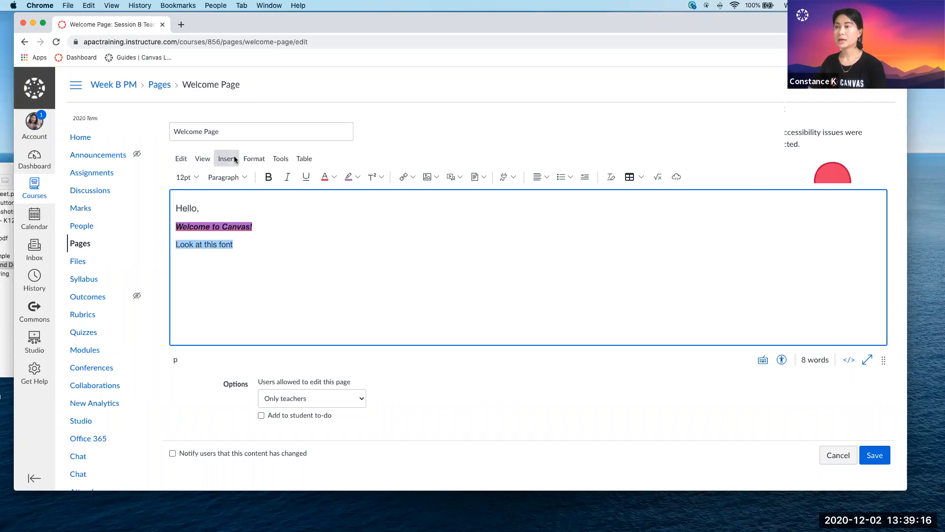
pyautogui.click(252, 159)
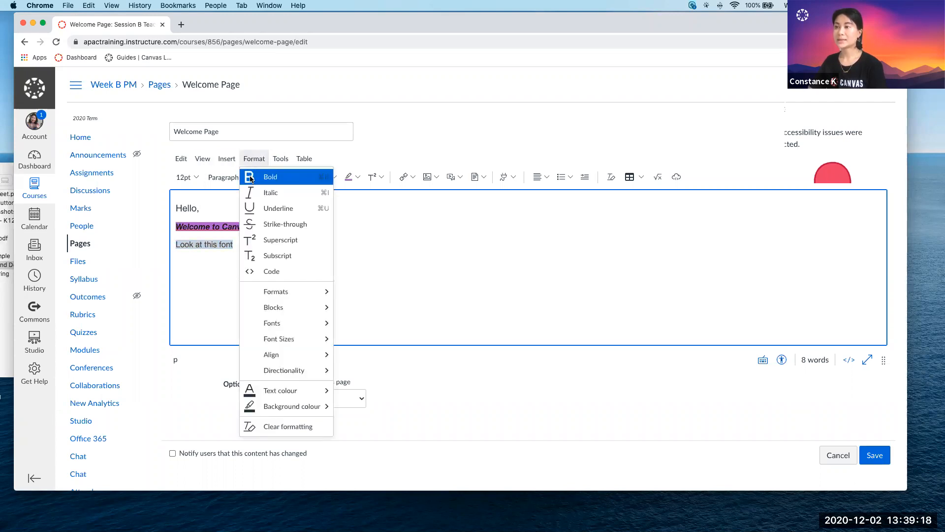
pyautogui.moveTo(274, 307)
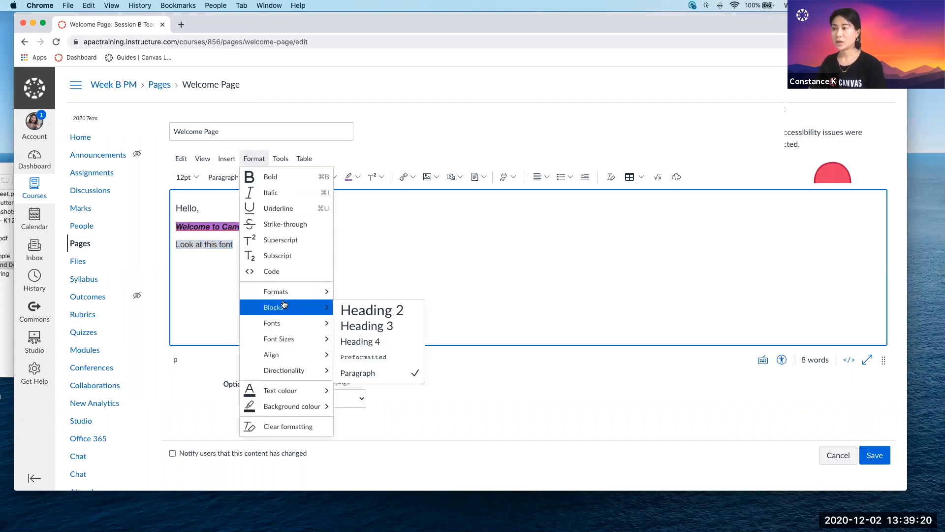
pyautogui.moveTo(274, 323)
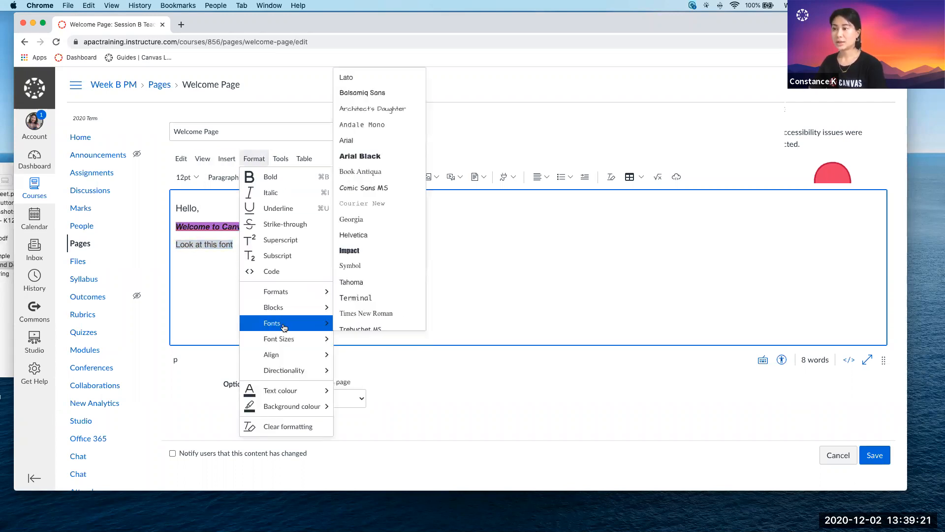
pyautogui.click(370, 307)
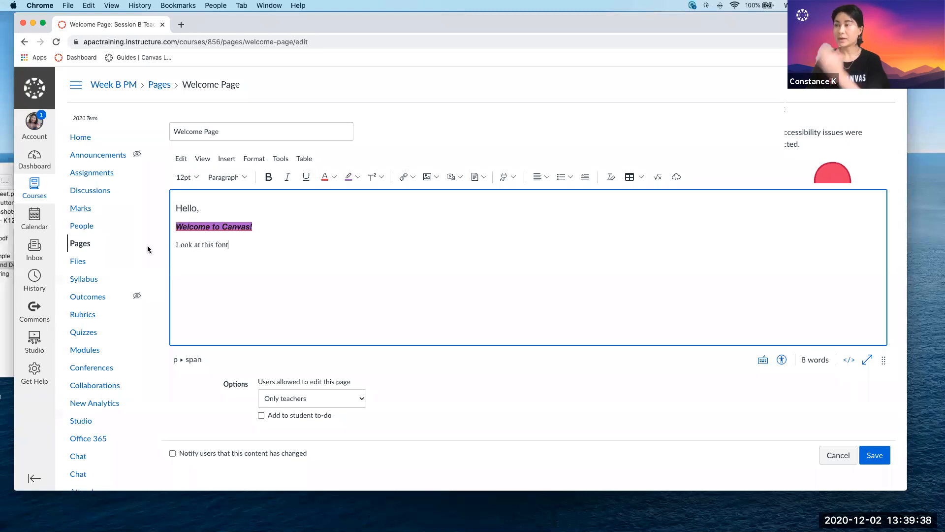
pyautogui.moveTo(235, 245); pyautogui.dragTo(201, 246)
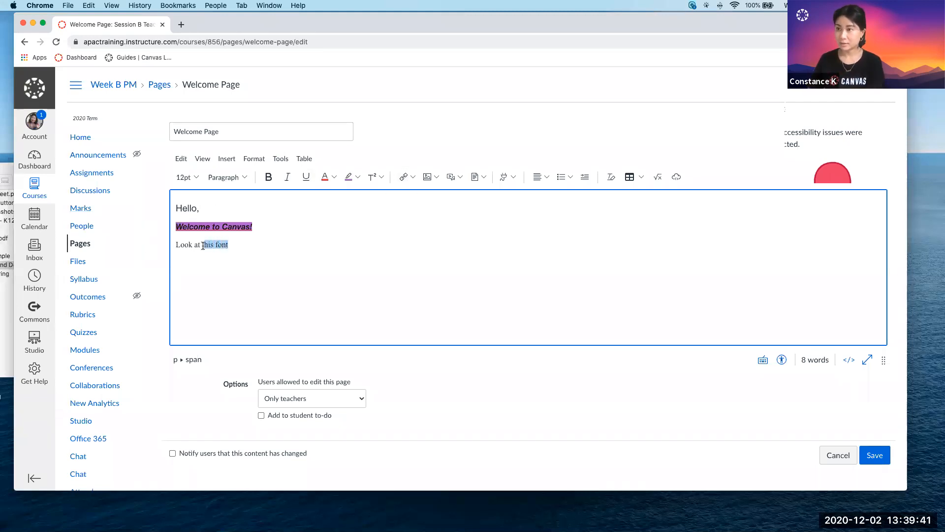
pyautogui.click(413, 178)
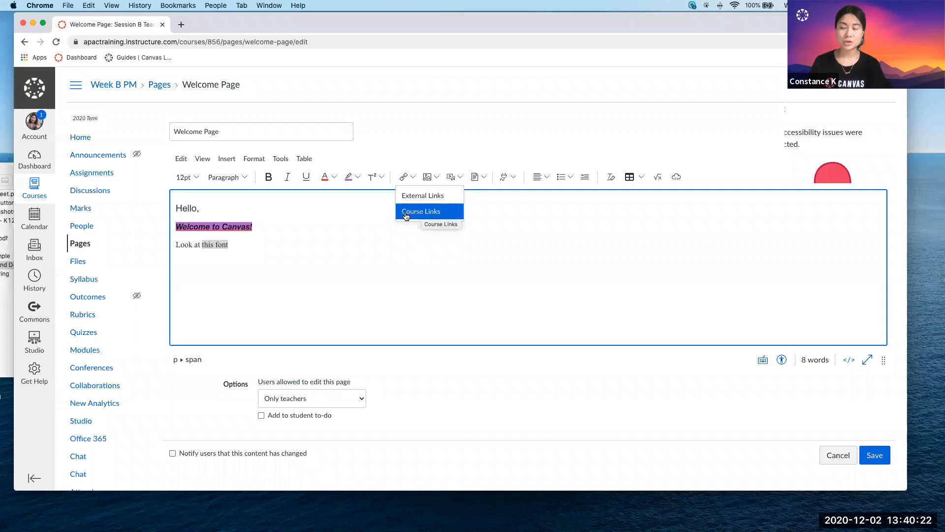
pyautogui.click(339, 248)
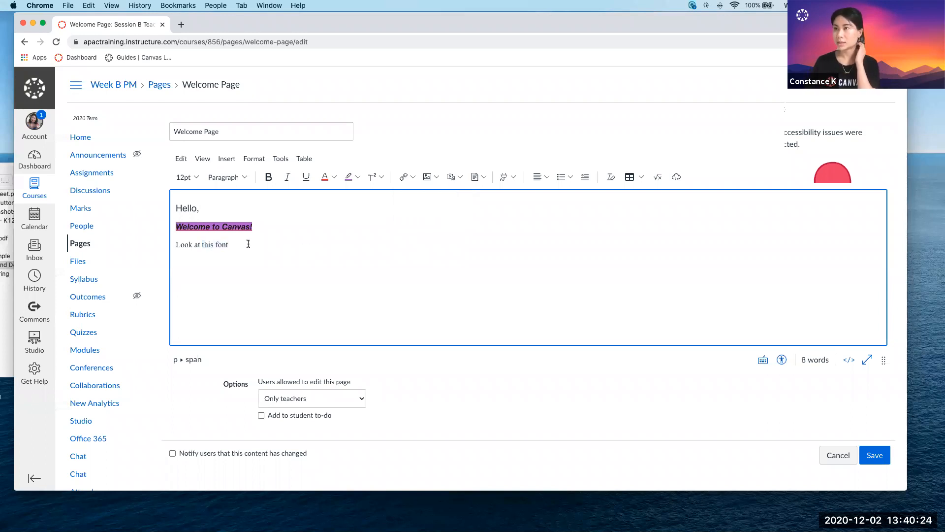
# Open Google Fonts at fonts.google.com in a new browser tab and copy its web address.
pyautogui.click(181, 24)
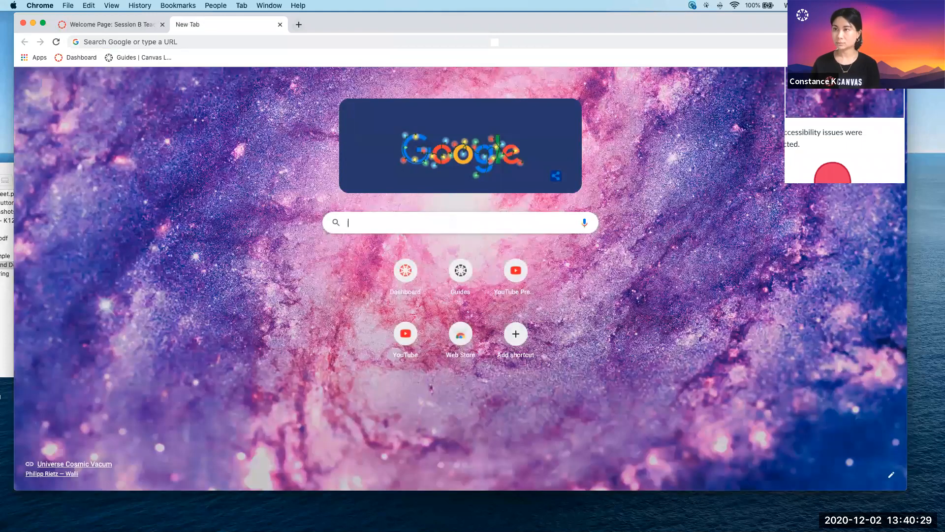
pyautogui.write('fonts')
pyautogui.press('Return')
pyautogui.click(152, 174)
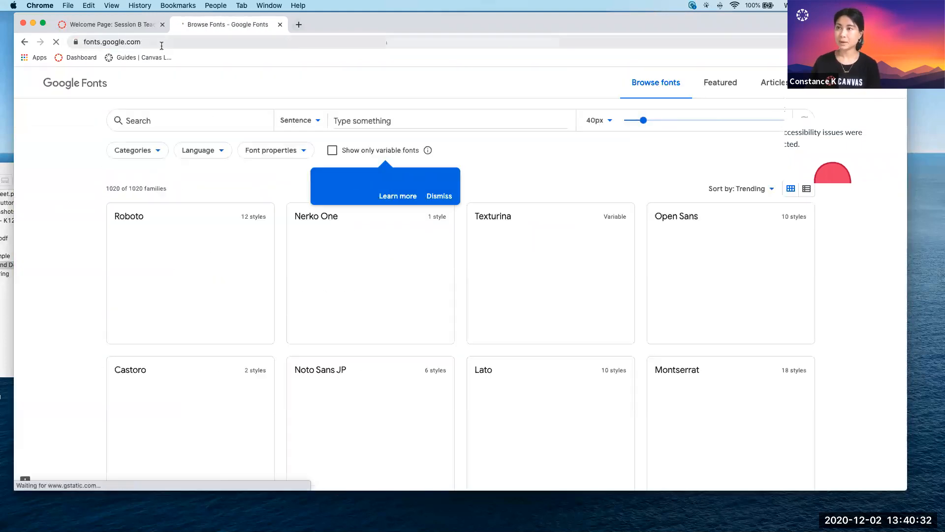
pyautogui.click(162, 59)
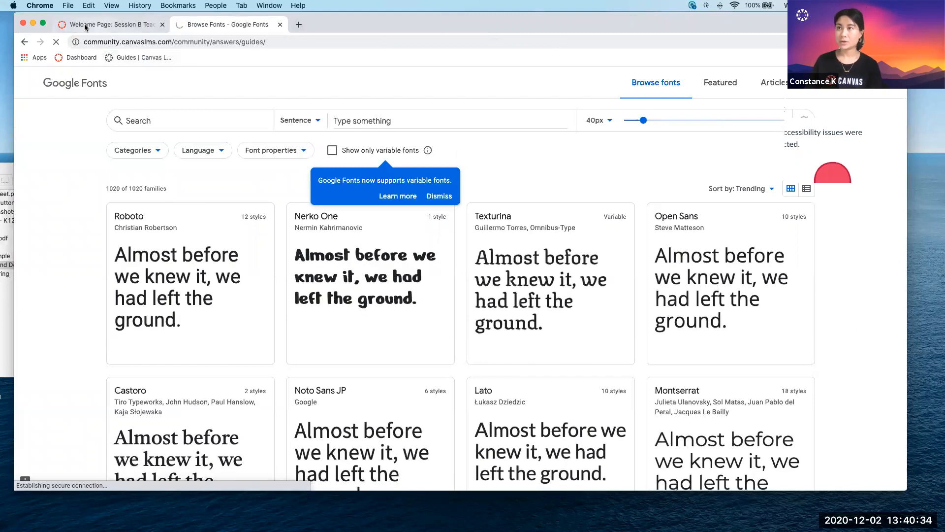
pyautogui.click(24, 42)
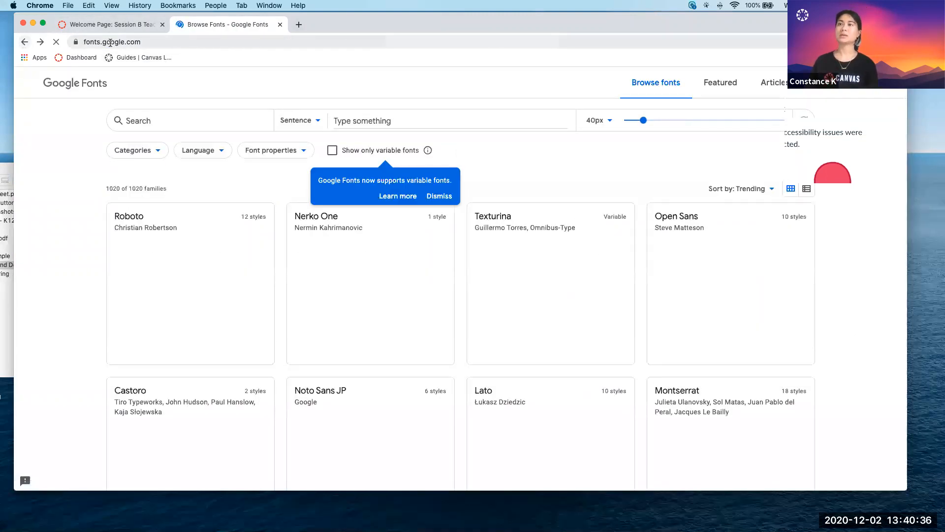
pyautogui.click(105, 42)
pyautogui.press('super+c')
# Return to the Canvas page editor and turn the words "this font" into an external link to the copied Google Fonts address.
pyautogui.click(96, 23)
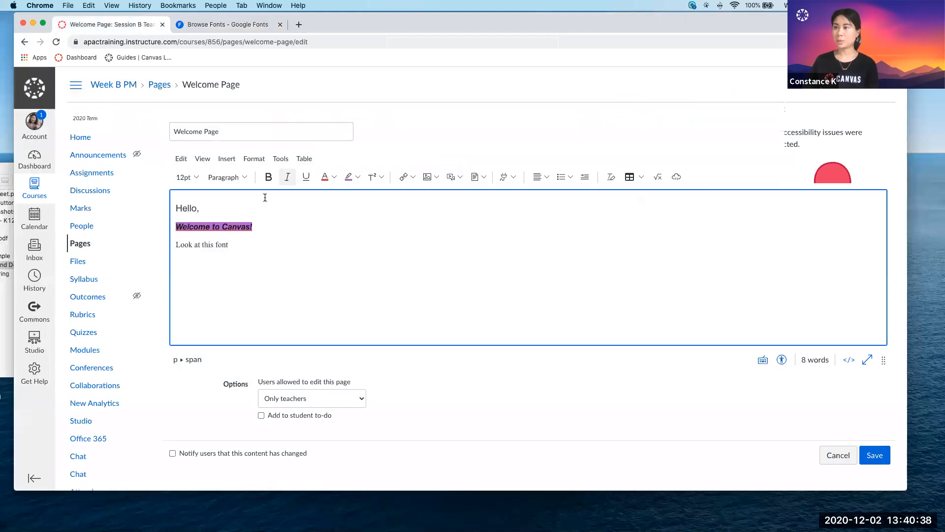
pyautogui.moveTo(228, 244); pyautogui.dragTo(201, 245)
pyautogui.click(415, 181)
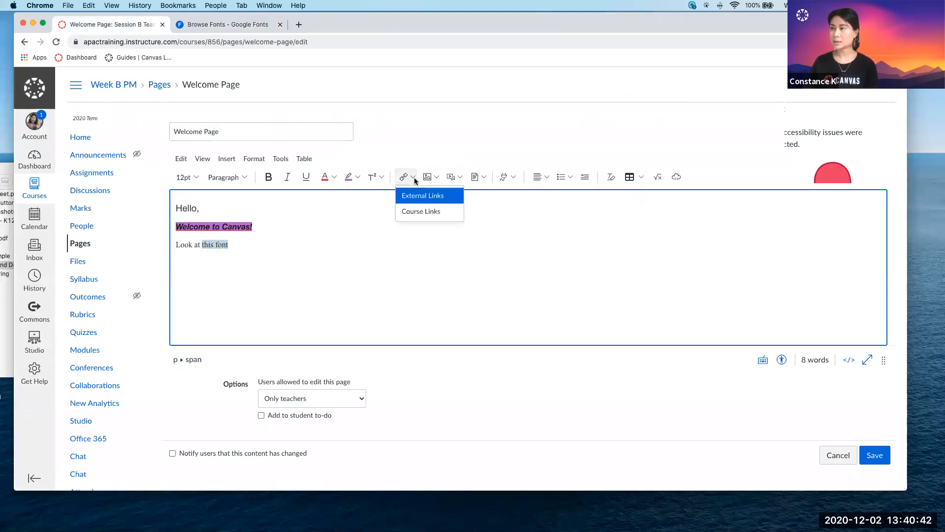
pyautogui.click(417, 198)
pyautogui.click(318, 295)
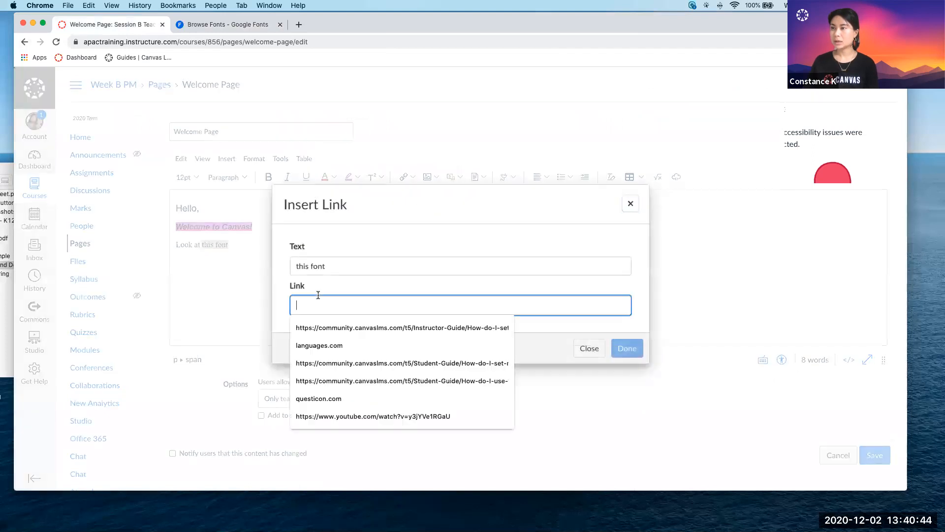
pyautogui.press('super+v')
pyautogui.click(642, 350)
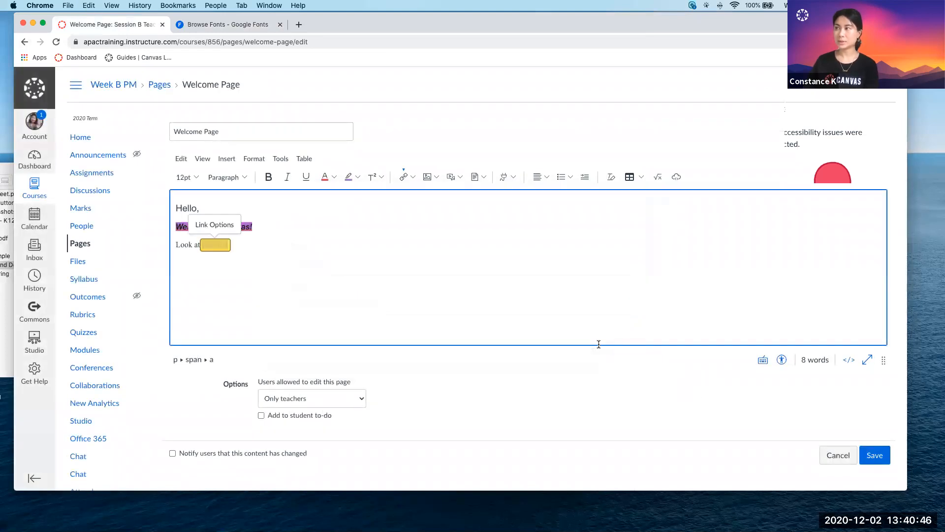
pyautogui.click(325, 235)
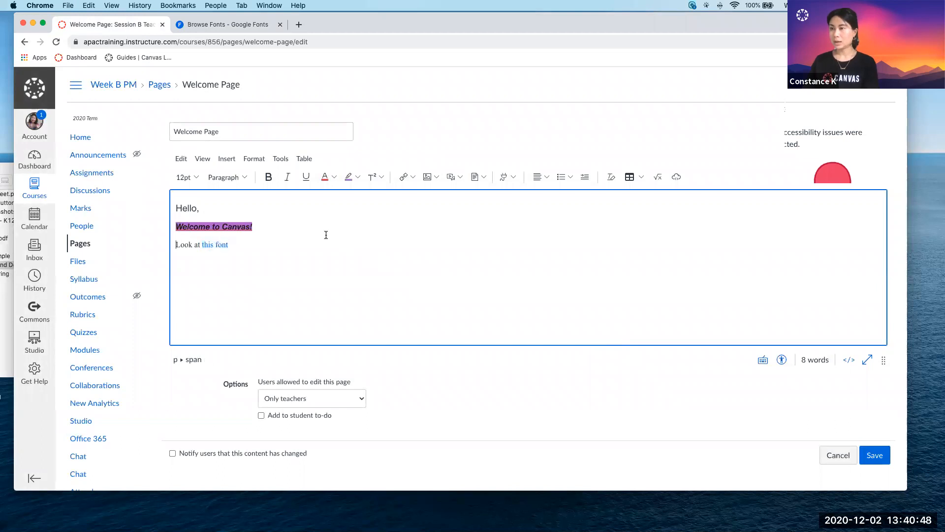
# Add a new line reading "Check out this Topic 2 Module" below the "Look at this font" line.
pyautogui.click(268, 247)
pyautogui.click(268, 248)
pyautogui.press('Return')
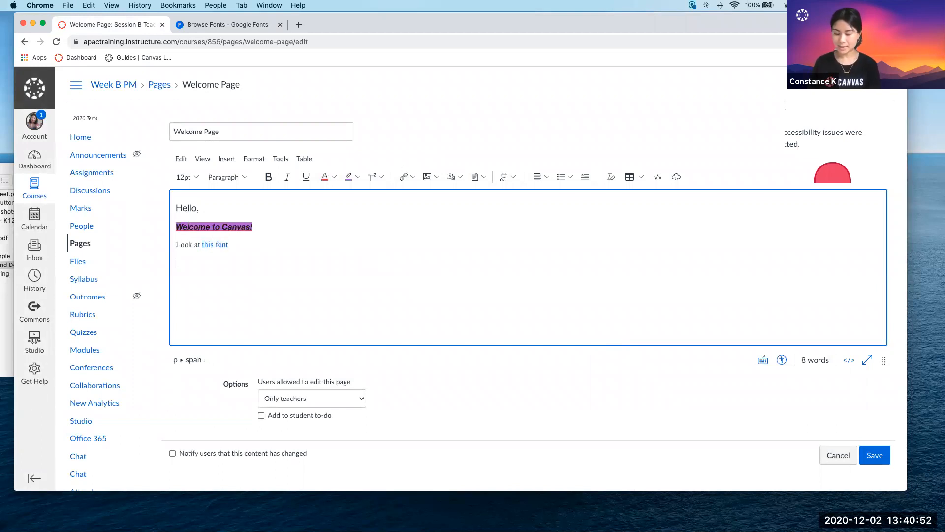
pyautogui.write('Check ad')
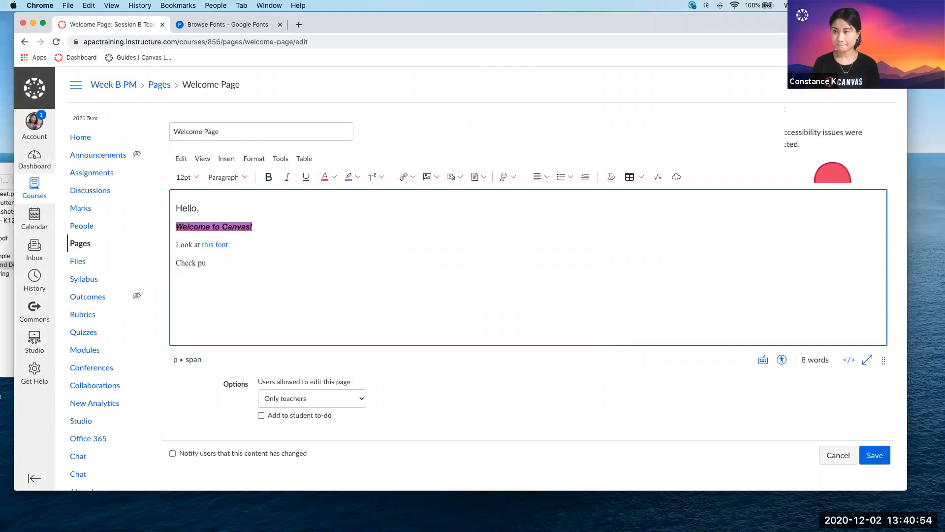
pyautogui.press('BackSpace')
pyautogui.press('BackSpace')
pyautogui.write('out this')
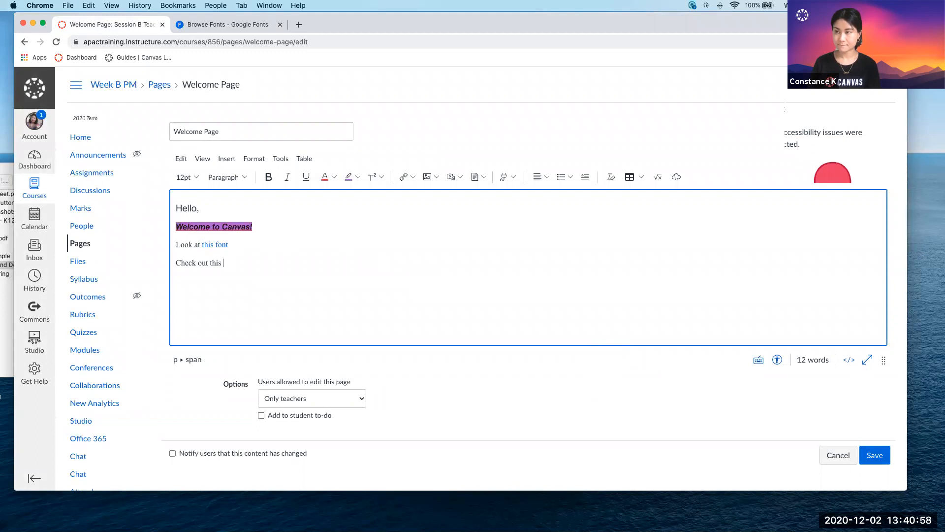
pyautogui.write(' Topic 2 Module')
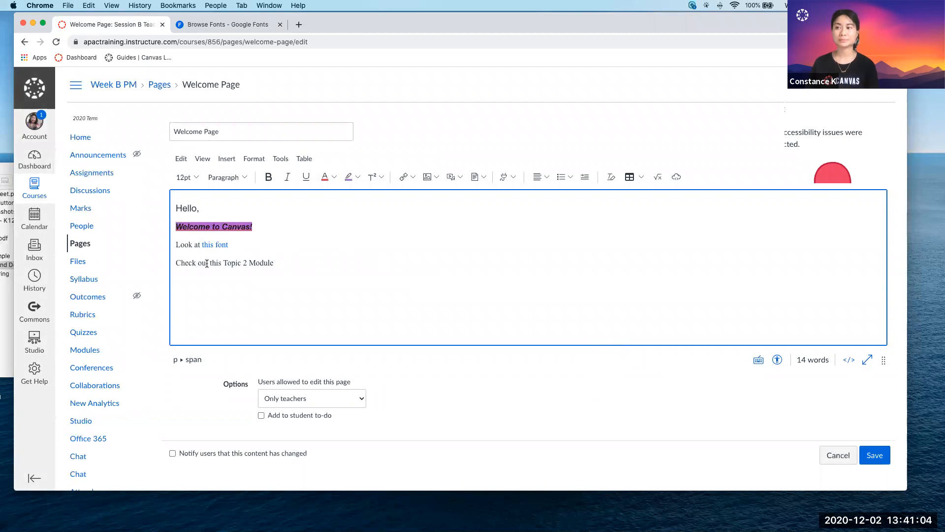
# Link the words "this Topic 2 Module" to the course's Topic 2 module.
pyautogui.moveTo(209, 263); pyautogui.dragTo(293, 262)
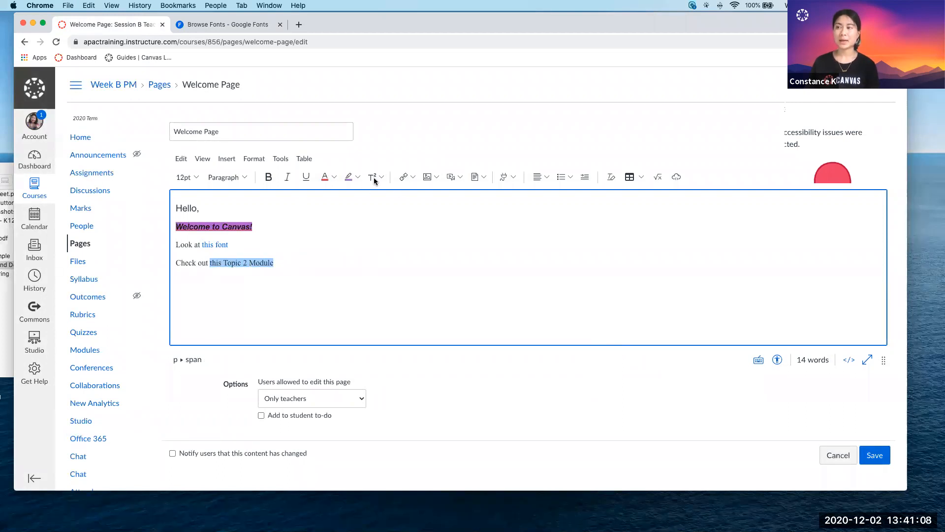
pyautogui.click(412, 178)
pyautogui.click(426, 212)
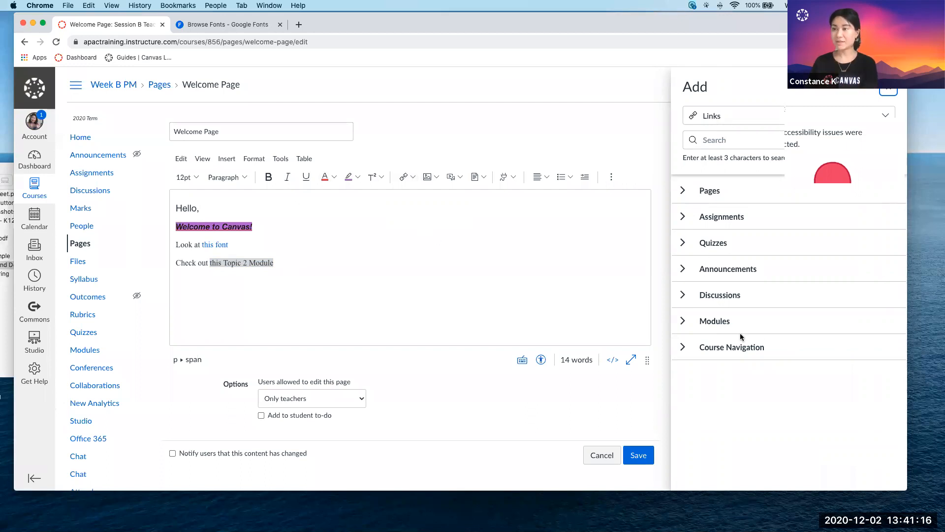
pyautogui.click(683, 322)
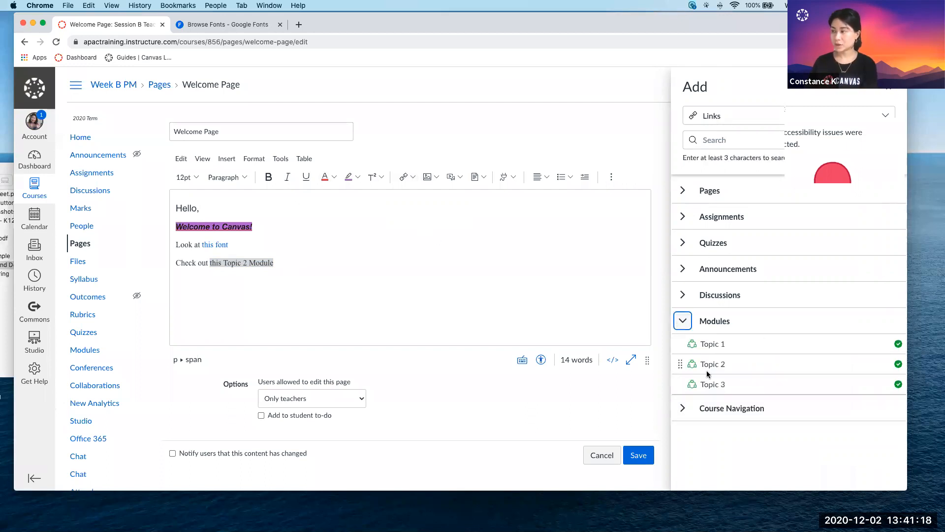
pyautogui.click(713, 365)
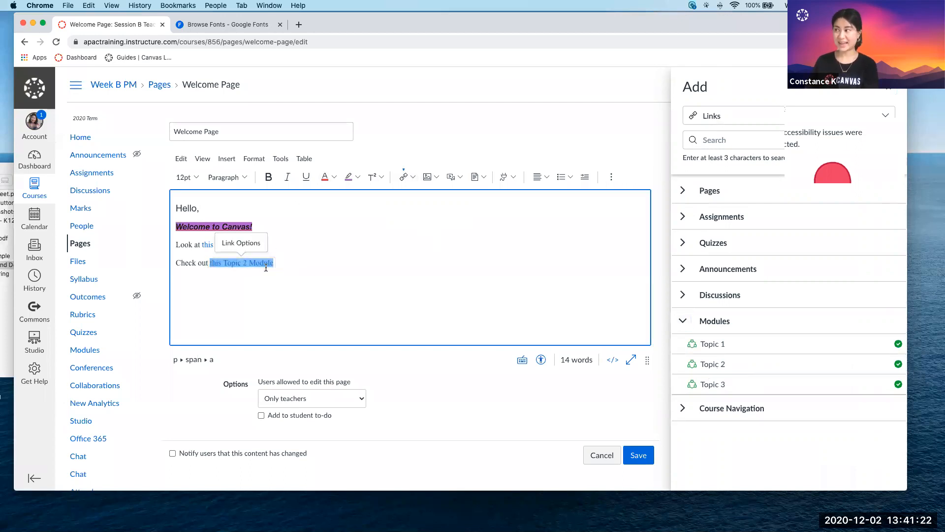
# List the course's pages available for linking, and close the link chooser.
pyautogui.click(682, 321)
pyautogui.click(682, 191)
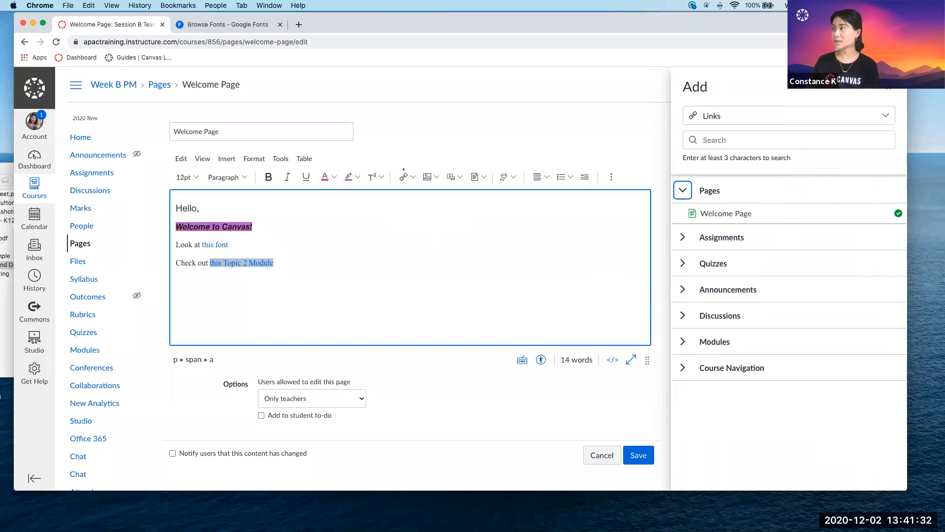
pyautogui.click(888, 87)
pyautogui.click(467, 246)
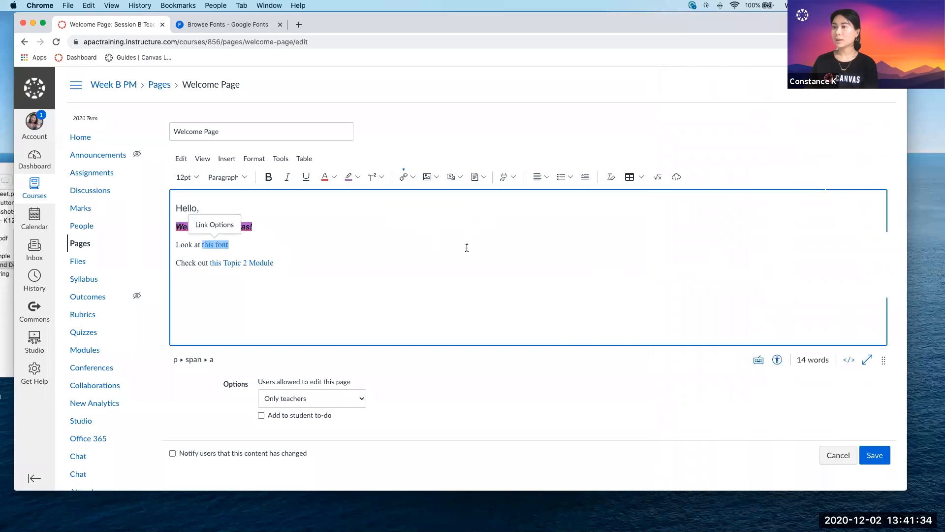
pyautogui.click(332, 252)
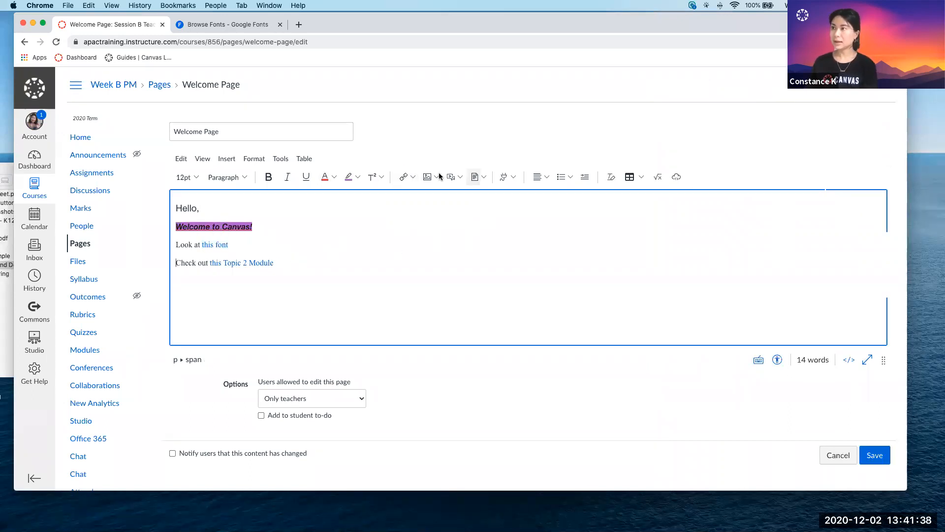
# Upload the coffee mug quote banner from the computer's Images folder and embed it above the "Hello," line.
pyautogui.scroll(5, 433, 179)
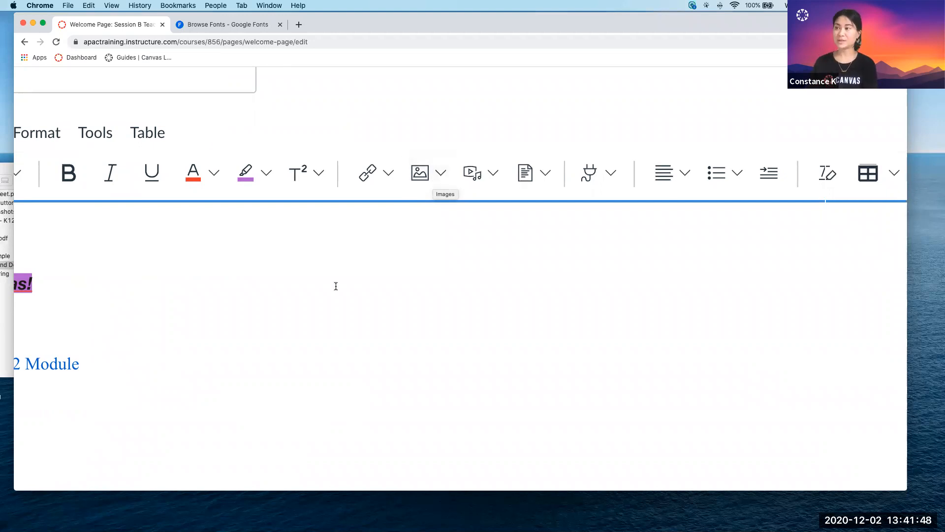
pyautogui.press('super+0')
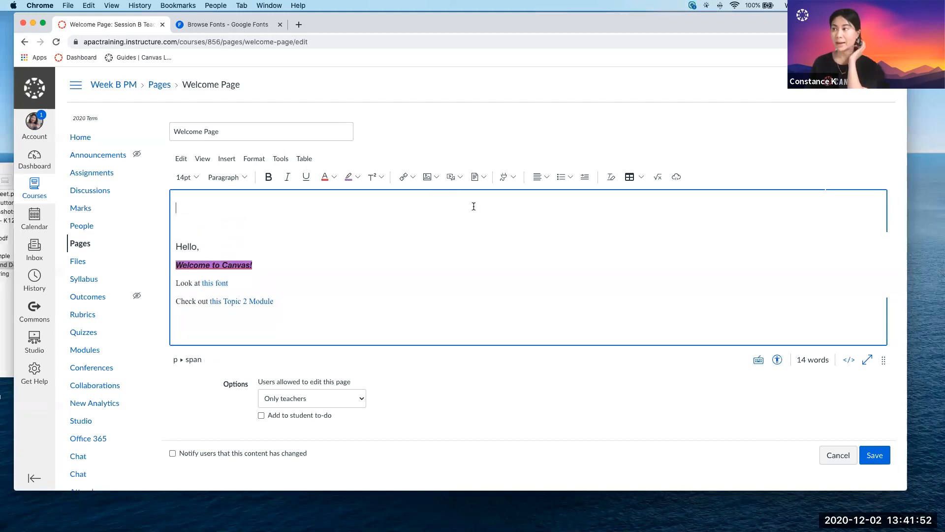
pyautogui.click(434, 178)
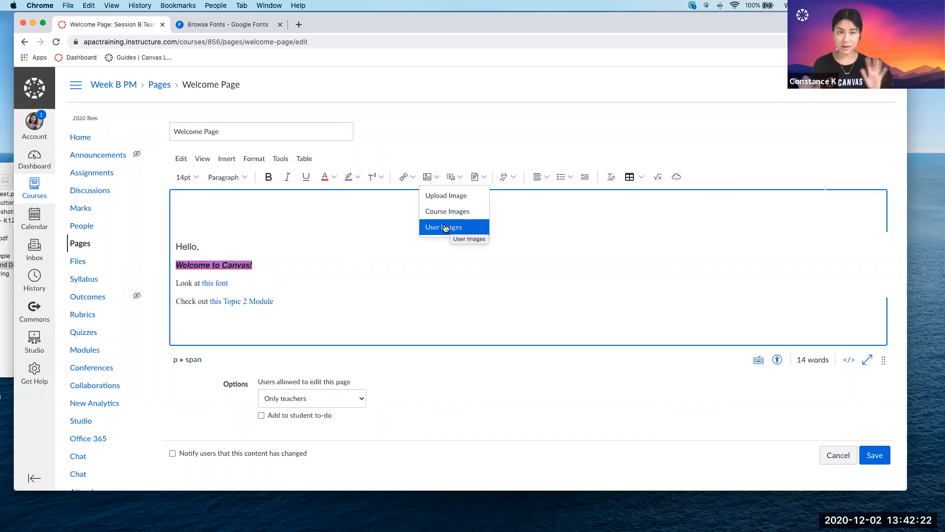
pyautogui.click(436, 196)
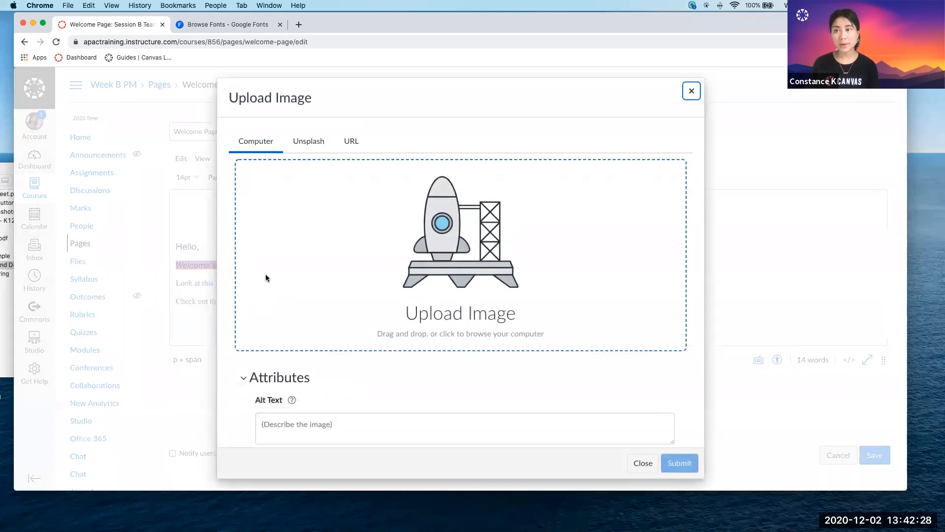
pyautogui.click(5, 291)
pyautogui.moveTo(135, 174); pyautogui.dragTo(278, 172)
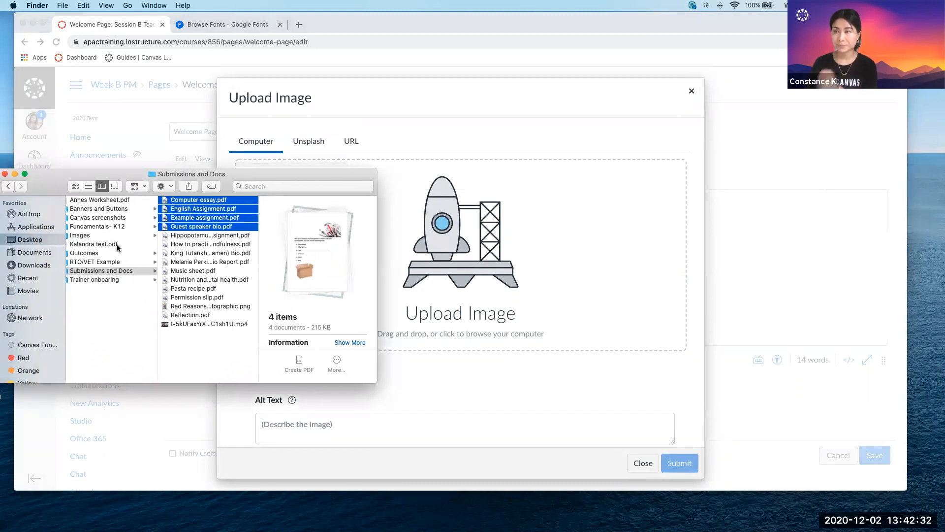
pyautogui.click(101, 235)
pyautogui.moveTo(229, 200); pyautogui.dragTo(476, 234)
pyautogui.click(678, 462)
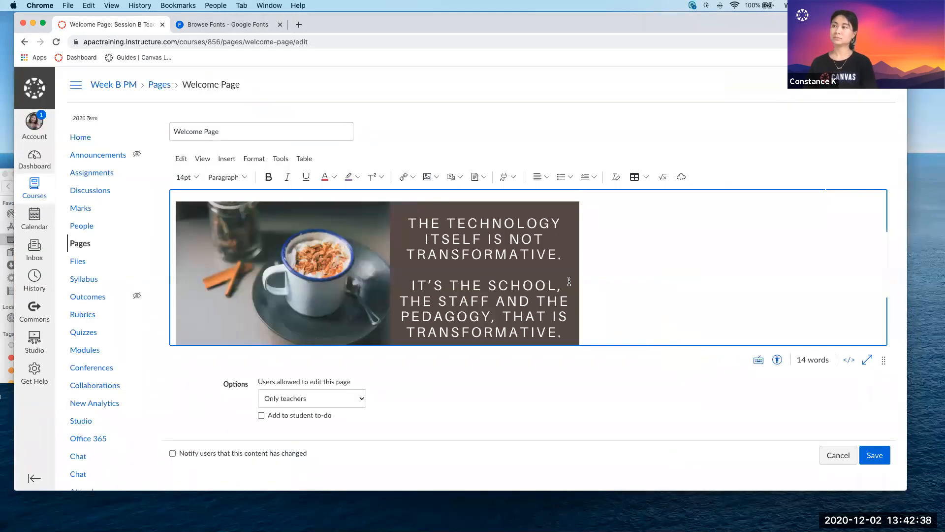
# Enlarge the embedded quote banner proportionally.
pyautogui.scroll(-3, 569, 281)
pyautogui.click(552, 256)
pyautogui.moveTo(581, 283); pyautogui.dragTo(655, 250)
pyautogui.scroll(2, 677, 249)
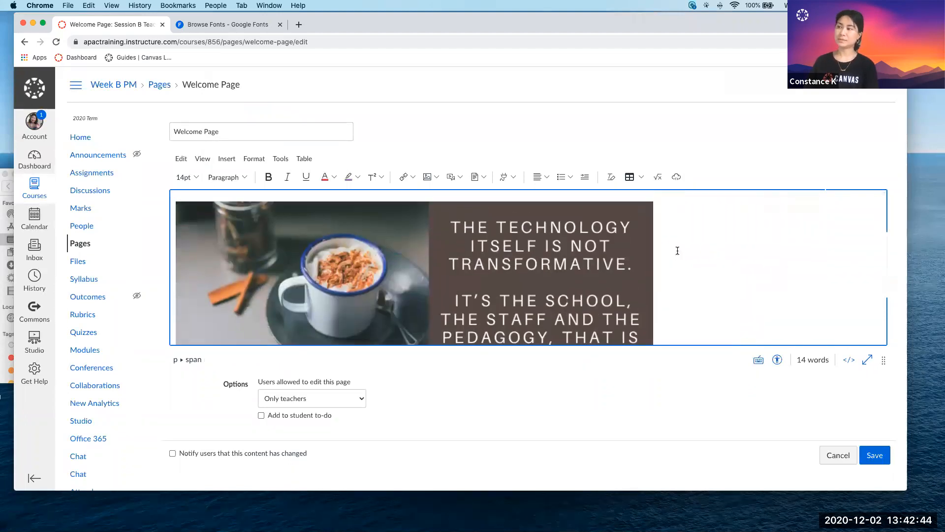
pyautogui.scroll(-3, 678, 250)
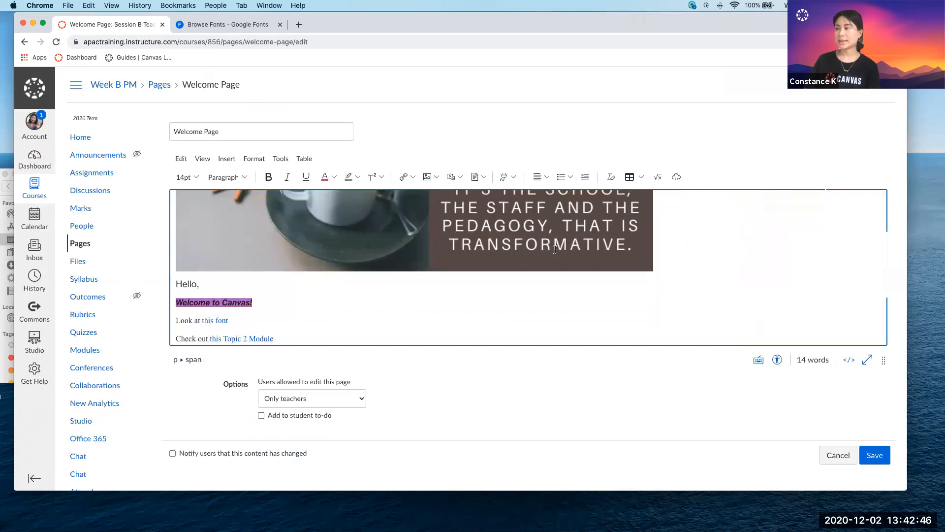
# Add two new blank lines below the "Check out this Topic 2 Module" line.
pyautogui.scroll(-1, 634, 272)
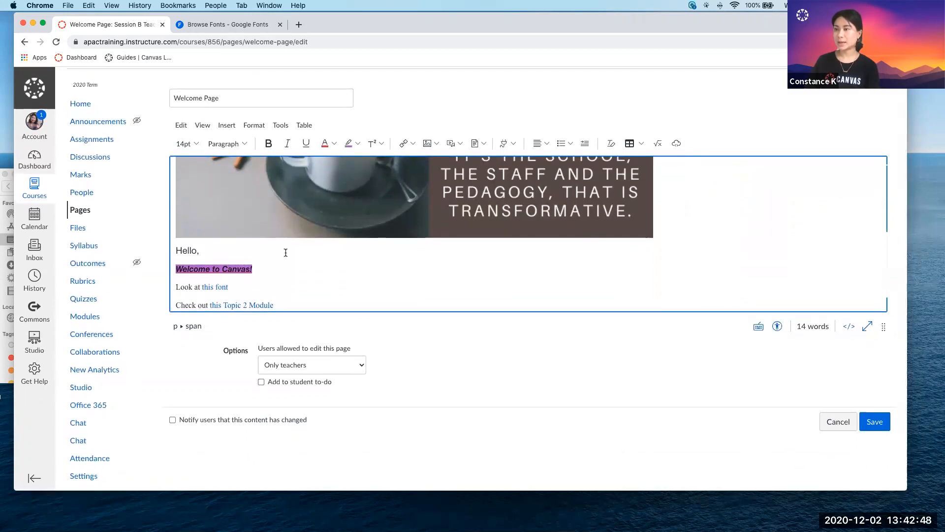
pyautogui.click(272, 306)
pyautogui.press('Right')
pyautogui.press('Return')
pyautogui.press('Return')
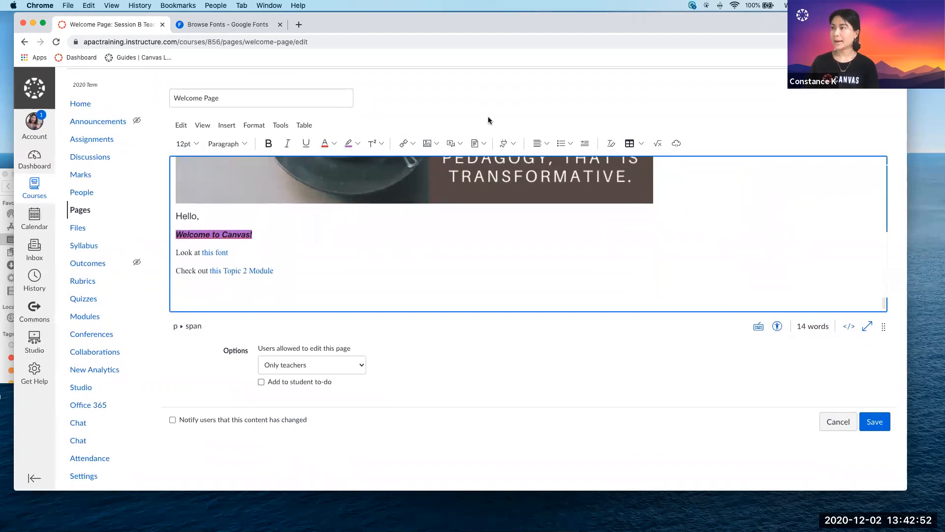
# Start an image upload on the blank line and search Unsplash for "coffee".
pyautogui.click(439, 143)
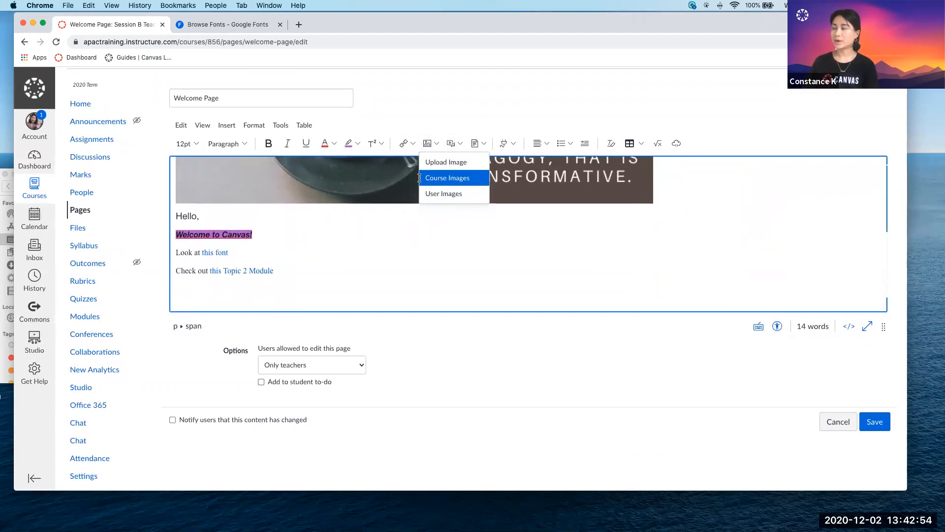
pyautogui.click(437, 163)
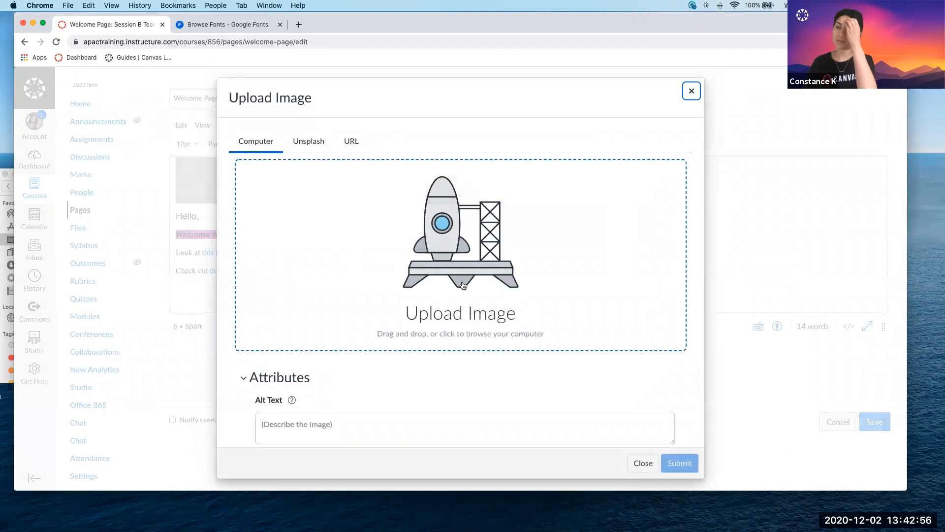
pyautogui.click(315, 143)
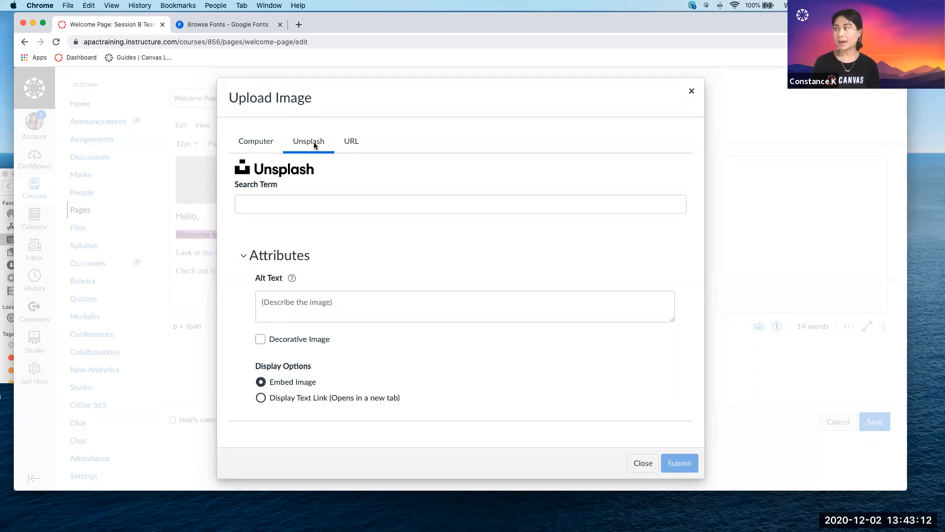
pyautogui.click(249, 201)
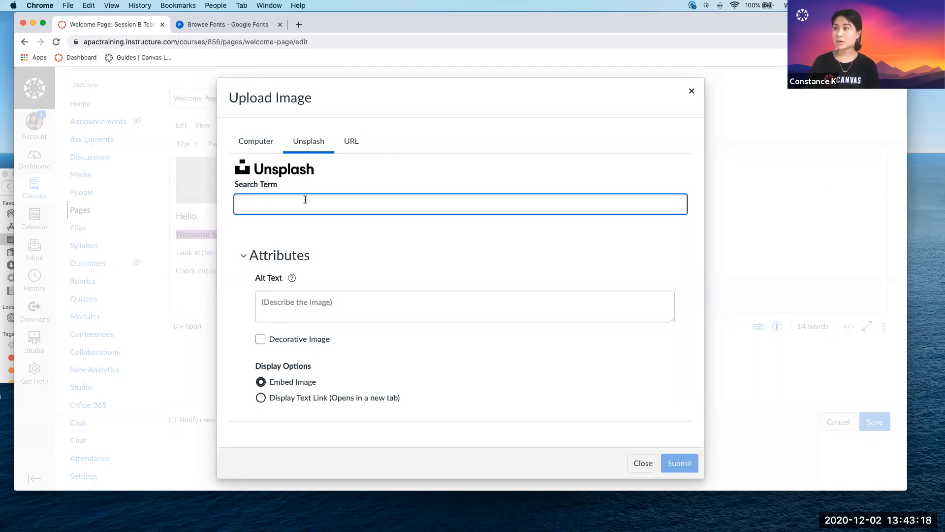
pyautogui.write('coffee')
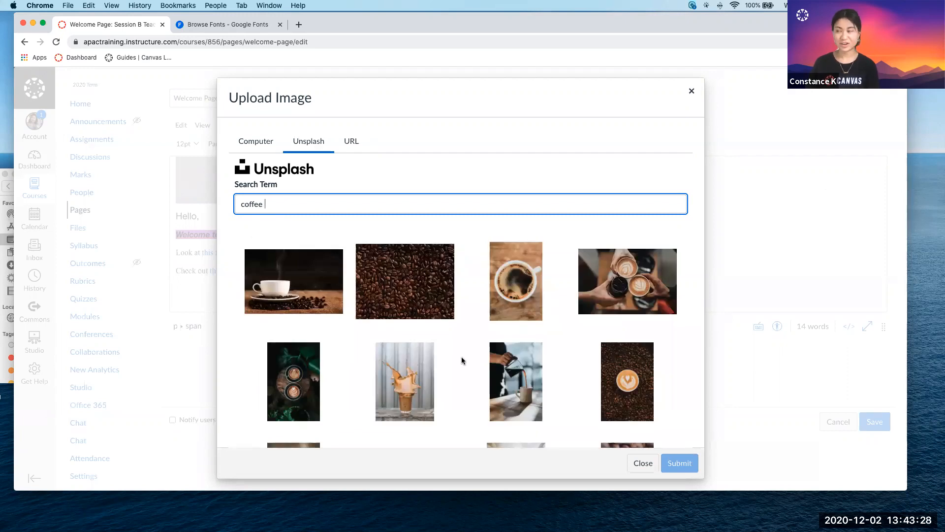
# Browse further pages of the Unsplash results and embed the photo of a kettle pouring into glass coffee makers.
pyautogui.scroll(-3, 462, 356)
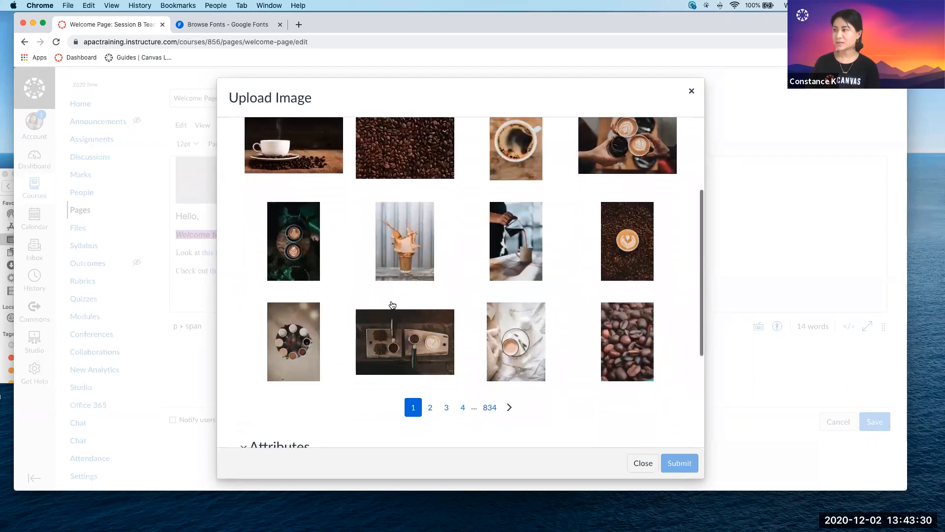
pyautogui.click(429, 409)
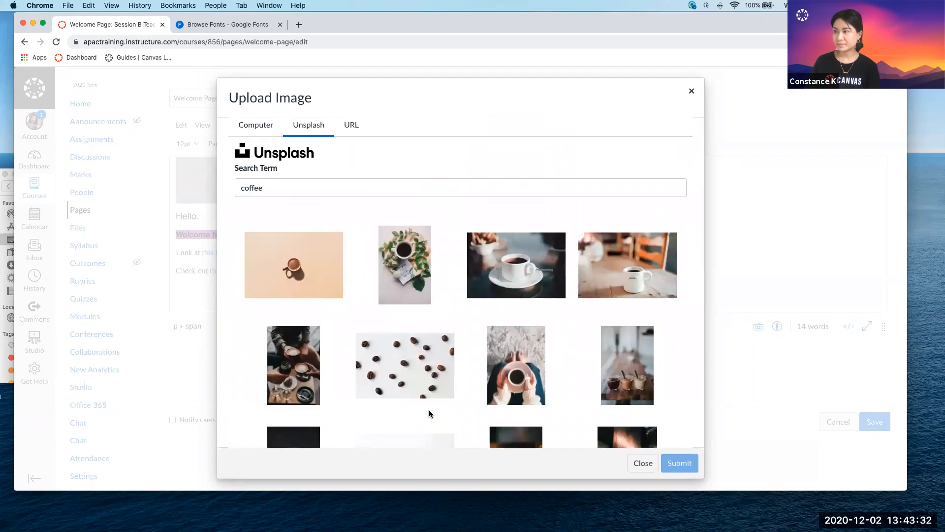
pyautogui.scroll(-5, 430, 414)
pyautogui.click(460, 332)
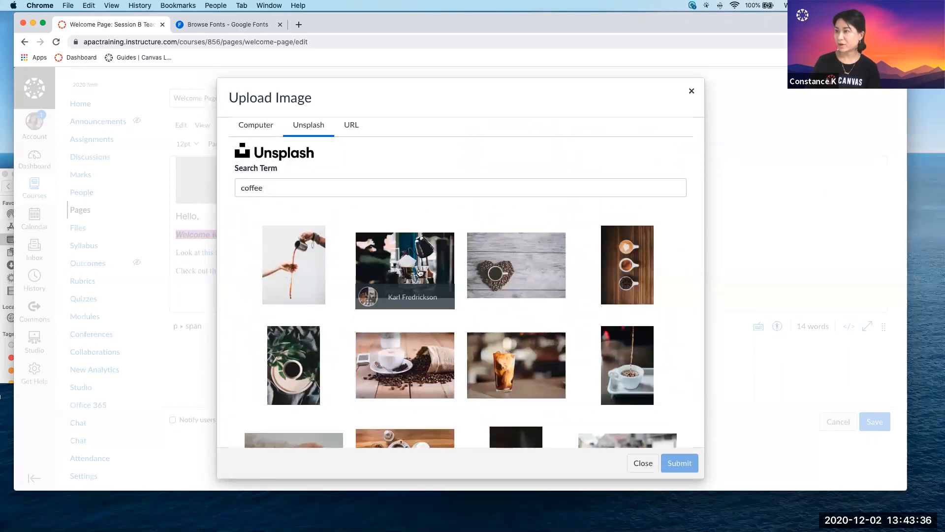
pyautogui.click(419, 272)
pyautogui.scroll(-2, 635, 370)
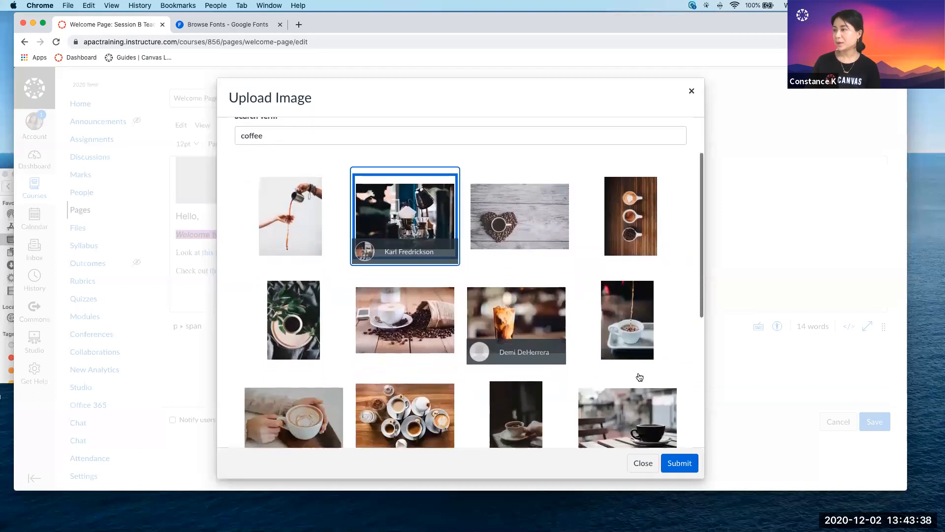
pyautogui.click(680, 465)
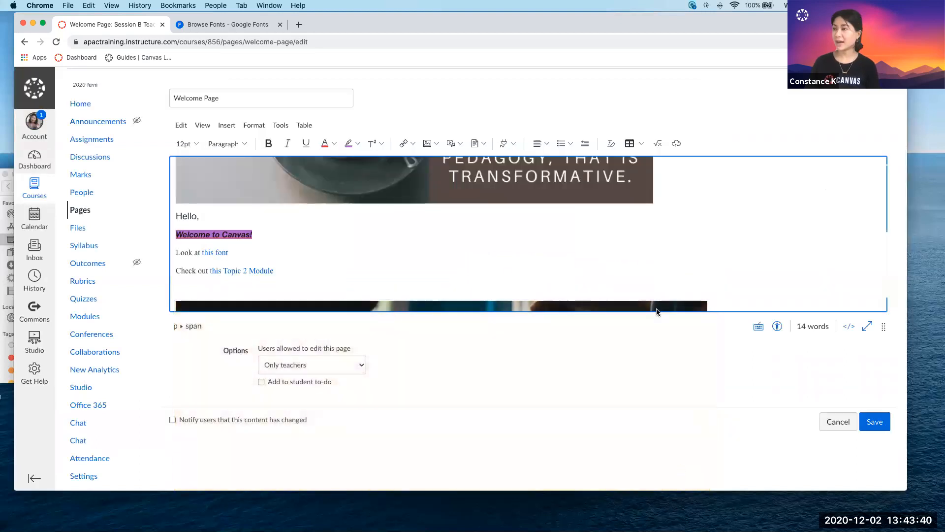
# Shrink the embedded kettle photo proportionally to about 429 x 286 px.
pyautogui.scroll(-2, 657, 309)
pyautogui.click(680, 263)
pyautogui.moveTo(708, 249); pyautogui.dragTo(629, 289)
pyautogui.moveTo(630, 246); pyautogui.dragTo(492, 297)
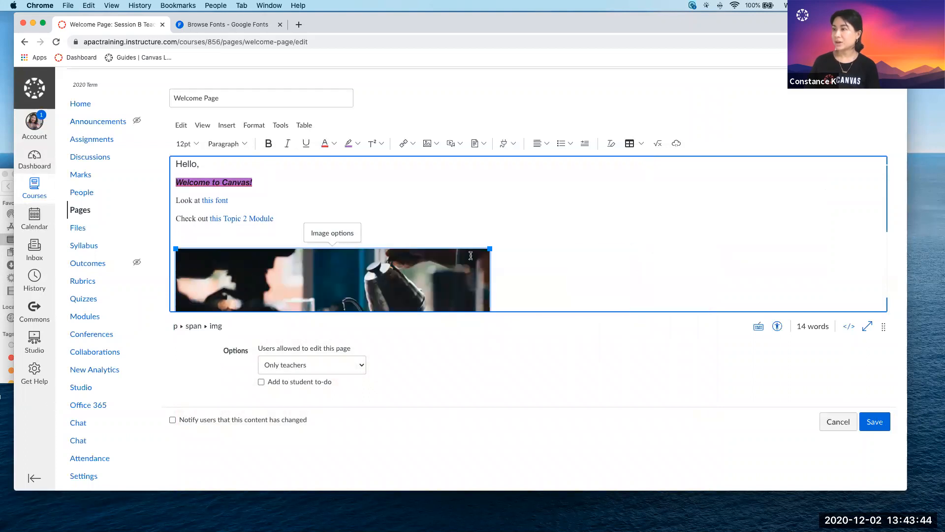
pyautogui.moveTo(492, 247); pyautogui.dragTo(388, 271)
pyautogui.click(431, 190)
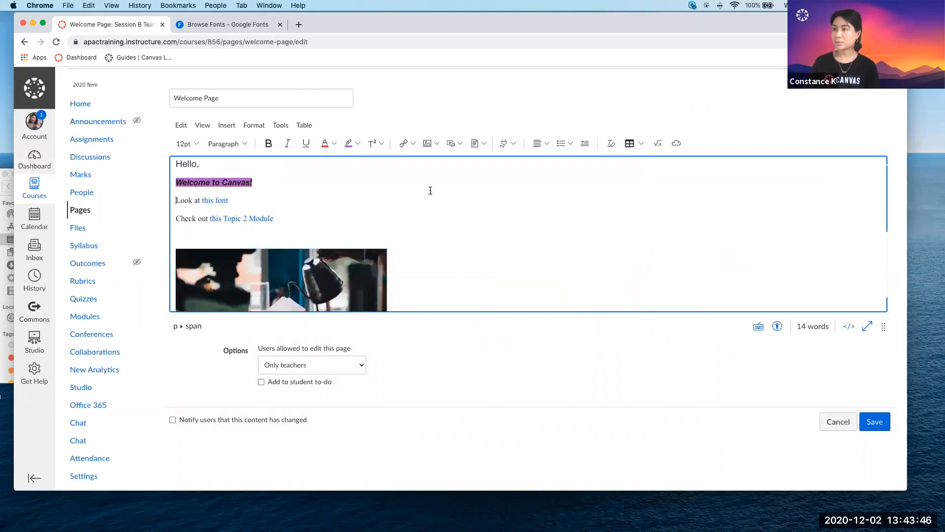
# Set the kettle photo's size to the Large preset in its image options.
pyautogui.scroll(-2, 387, 208)
pyautogui.scroll(1, 358, 235)
pyautogui.scroll(-2, 329, 233)
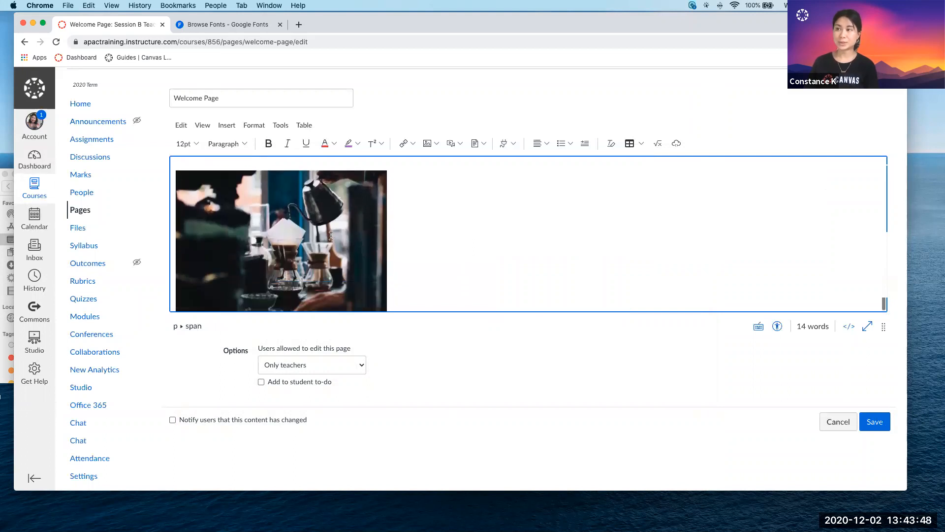
pyautogui.click(315, 207)
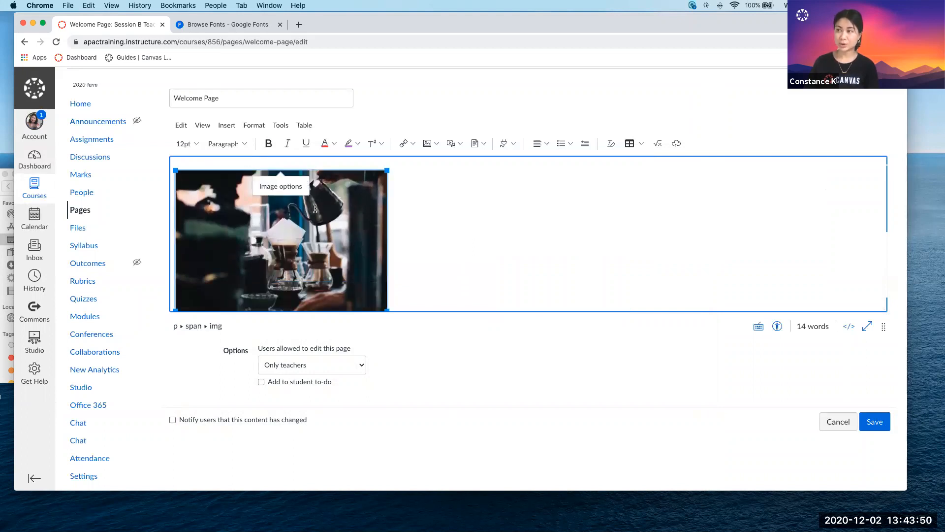
pyautogui.click(280, 186)
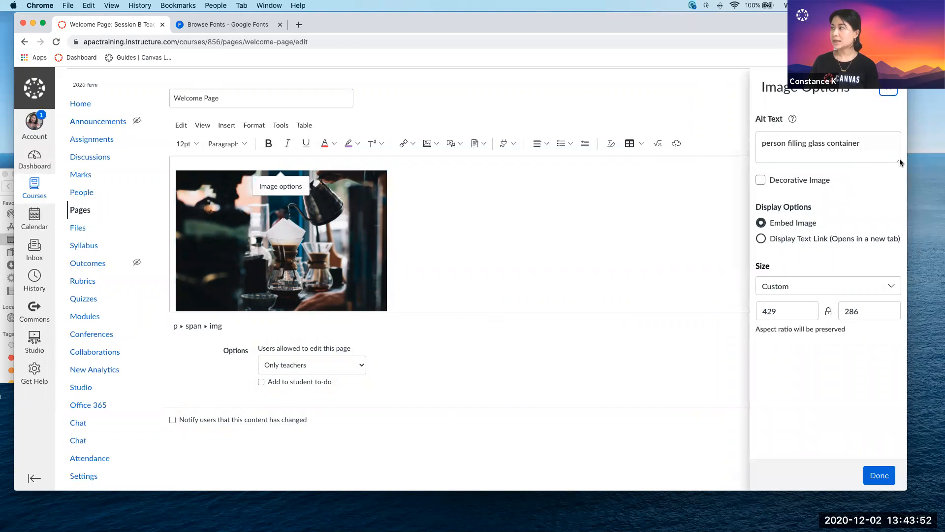
pyautogui.click(771, 289)
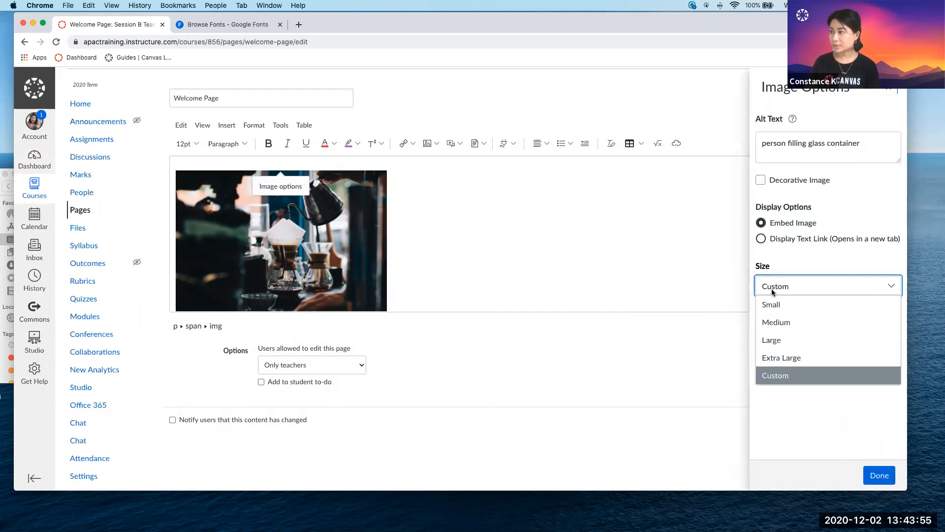
pyautogui.click(782, 339)
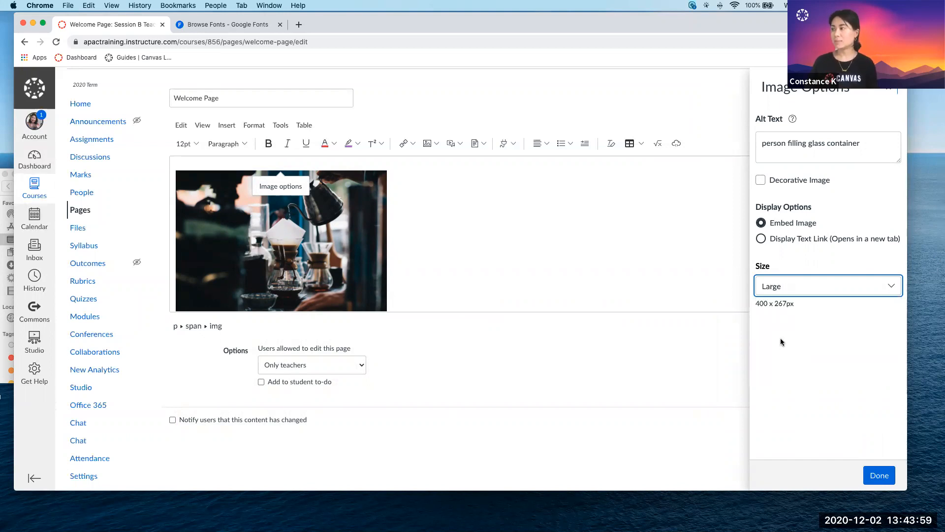
pyautogui.click(872, 480)
pyautogui.scroll(3, 415, 270)
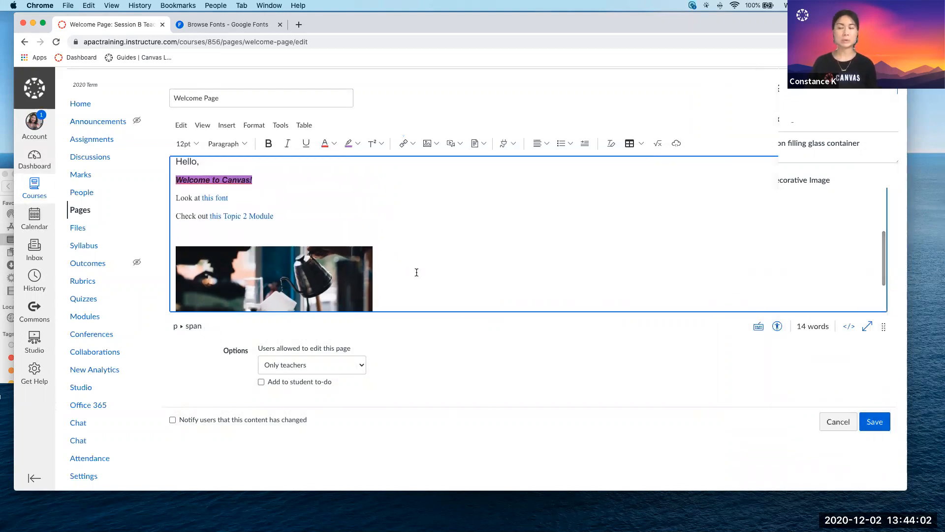
pyautogui.click(437, 146)
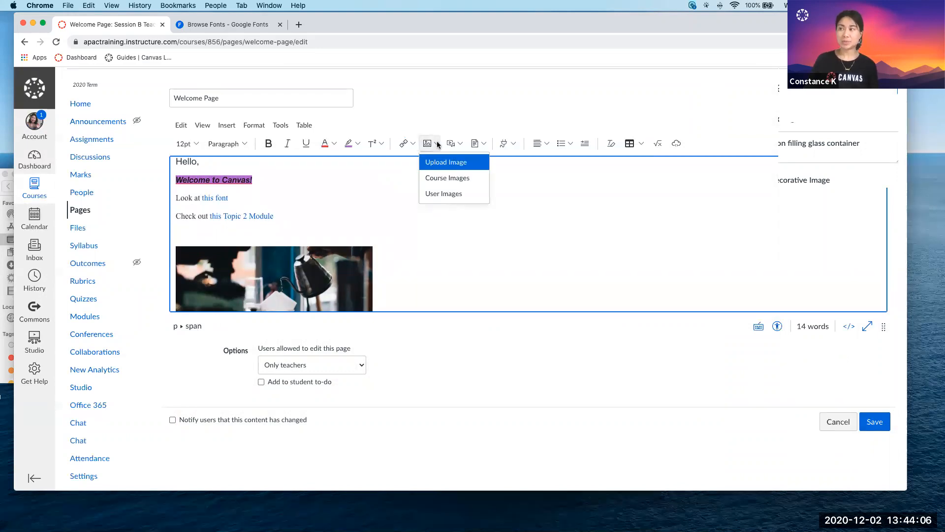
pyautogui.click(433, 130)
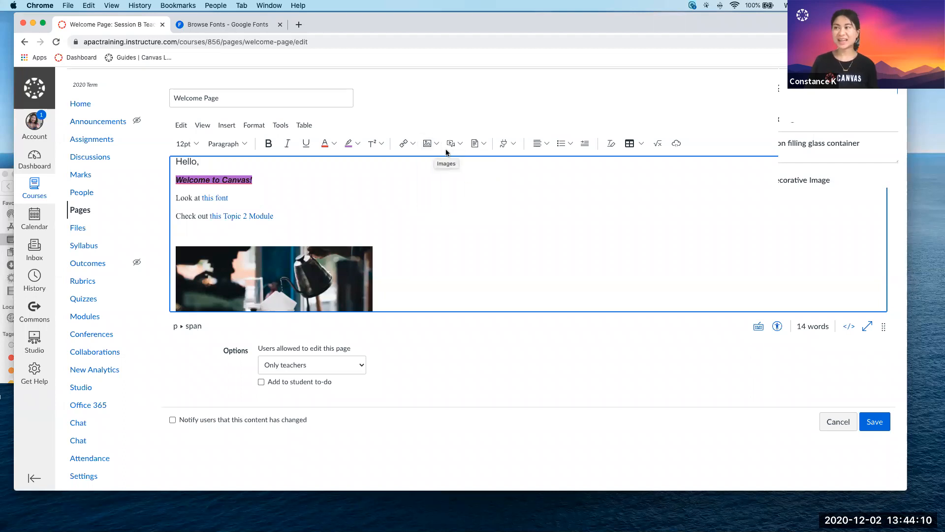
# Record a webcam clip of about 4 seconds as uploaded media and embed it on the line below the kettle photo.
pyautogui.scroll(-5, 439, 296)
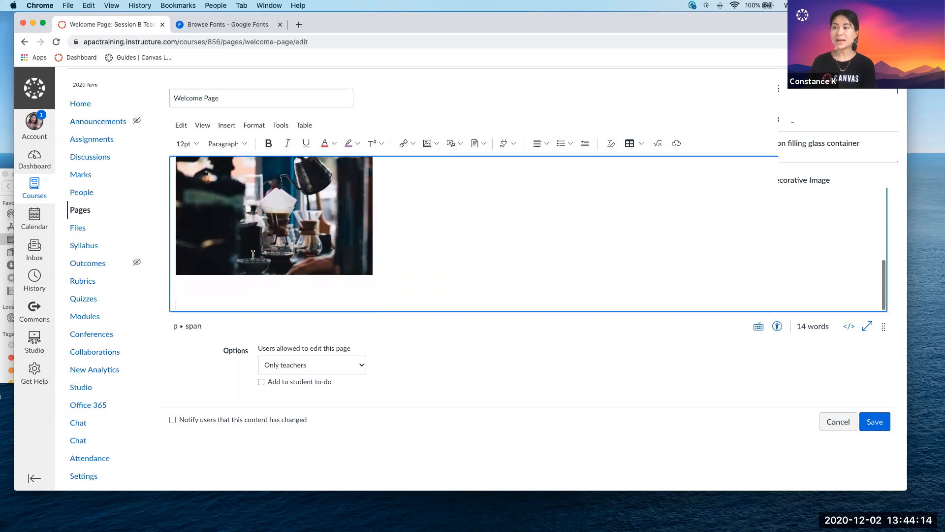
pyautogui.click(454, 146)
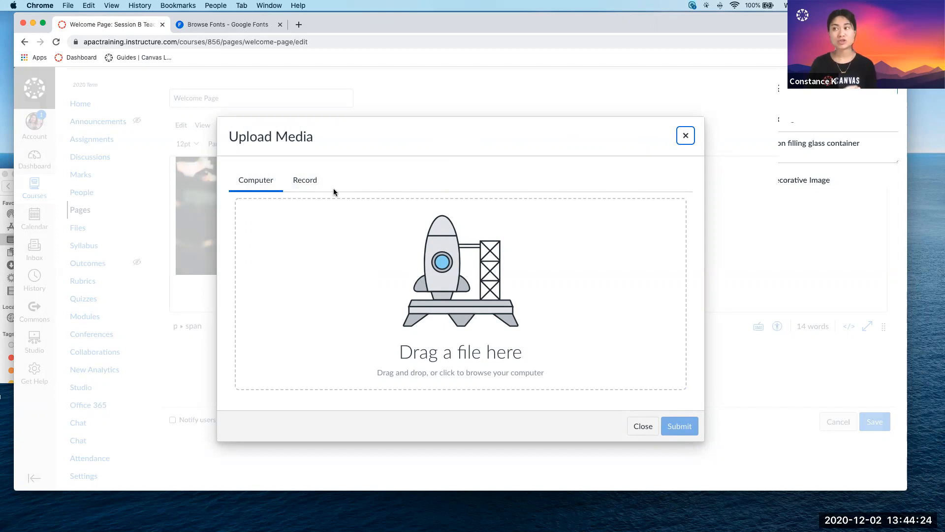
pyautogui.click(303, 181)
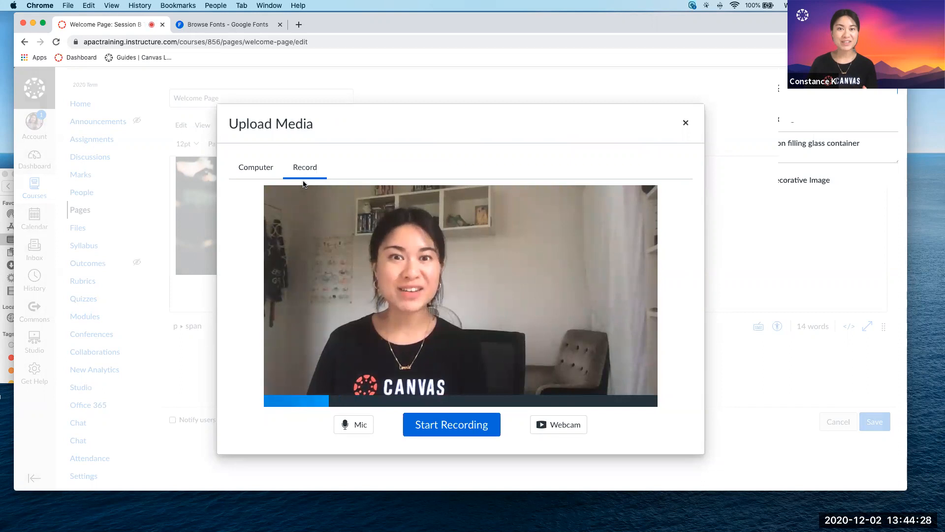
pyautogui.click(449, 425)
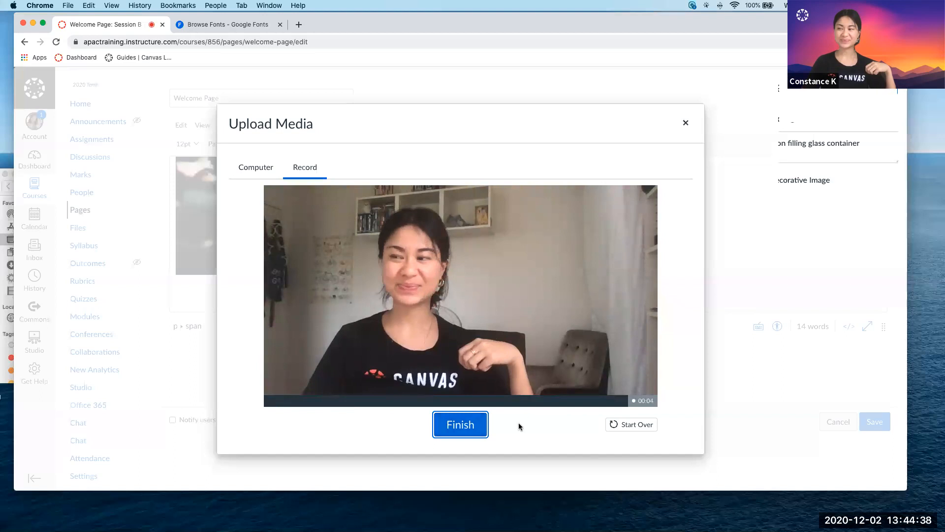
pyautogui.click(476, 431)
pyautogui.click(448, 422)
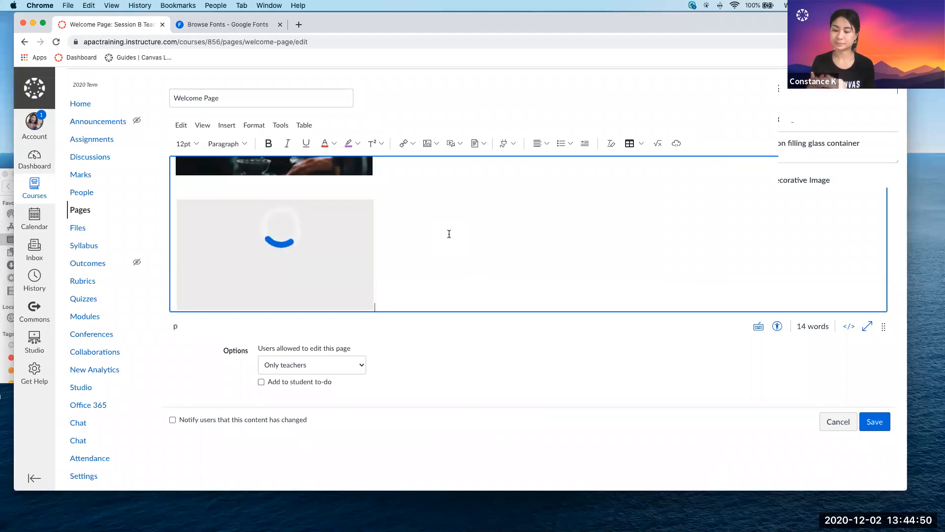
# Add a blank line below the embedded webcam video.
pyautogui.scroll(6, 437, 237)
pyautogui.scroll(-5, 437, 236)
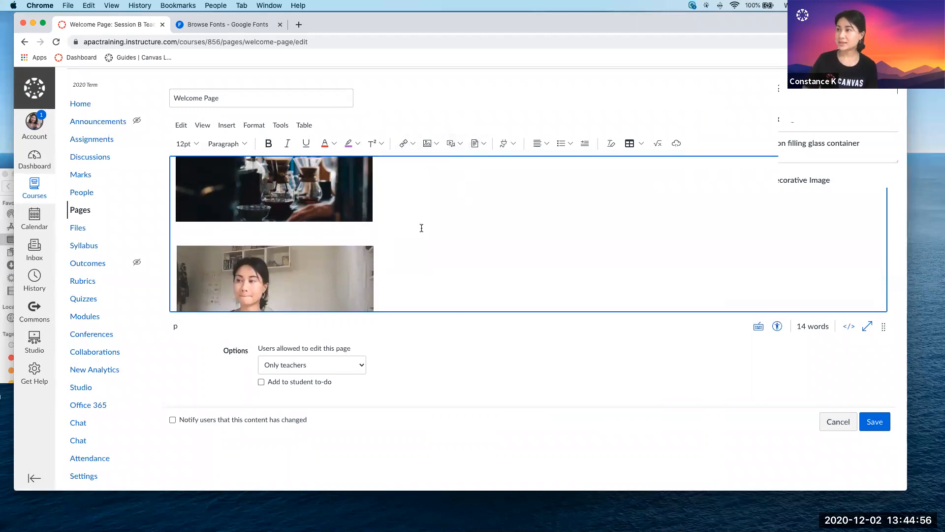
pyautogui.scroll(-2, 424, 207)
pyautogui.click(434, 291)
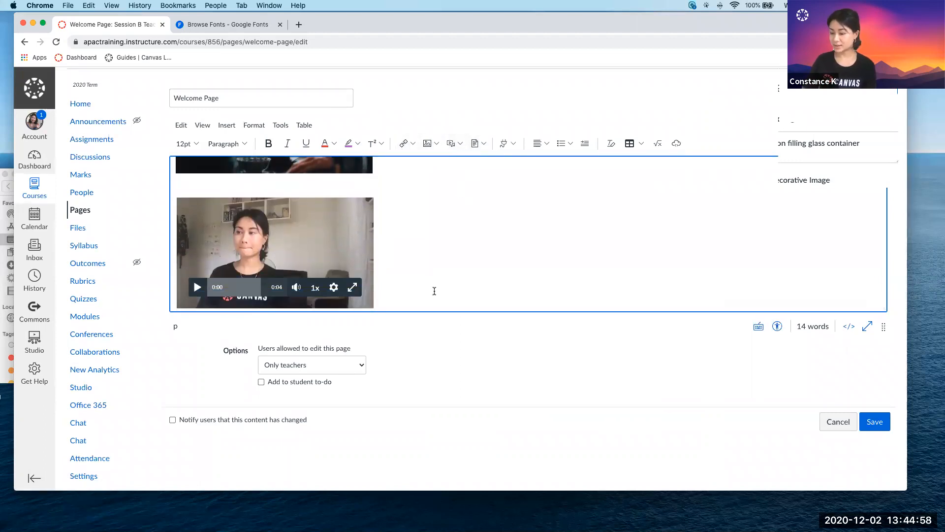
pyautogui.press('Return')
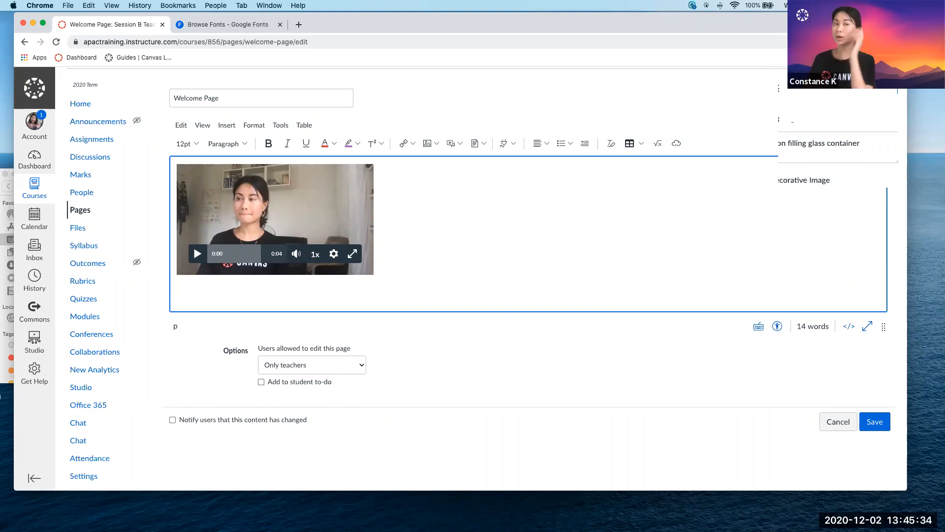
# Upload Melanie Perkins Bio Report.pdf from the Submissions and Docs folder as a document link below the video.
pyautogui.click(474, 144)
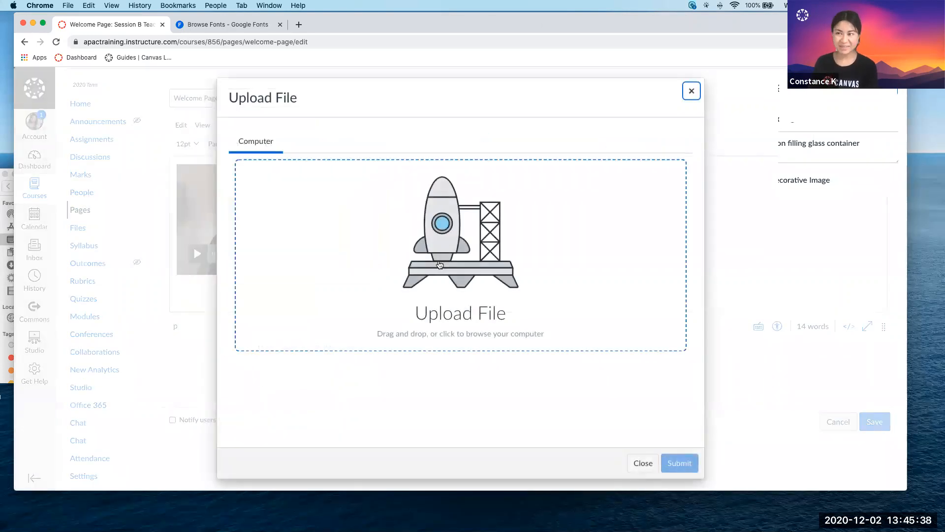
pyautogui.click(3, 304)
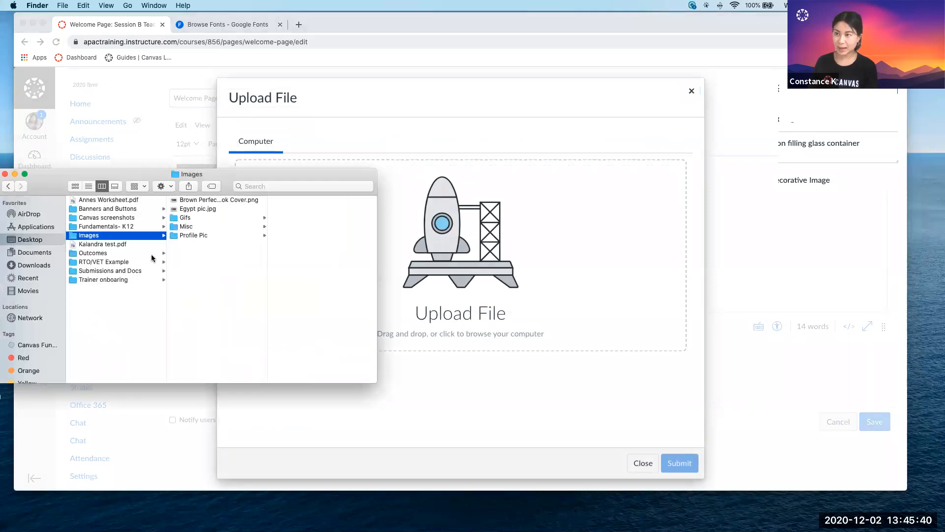
pyautogui.click(117, 271)
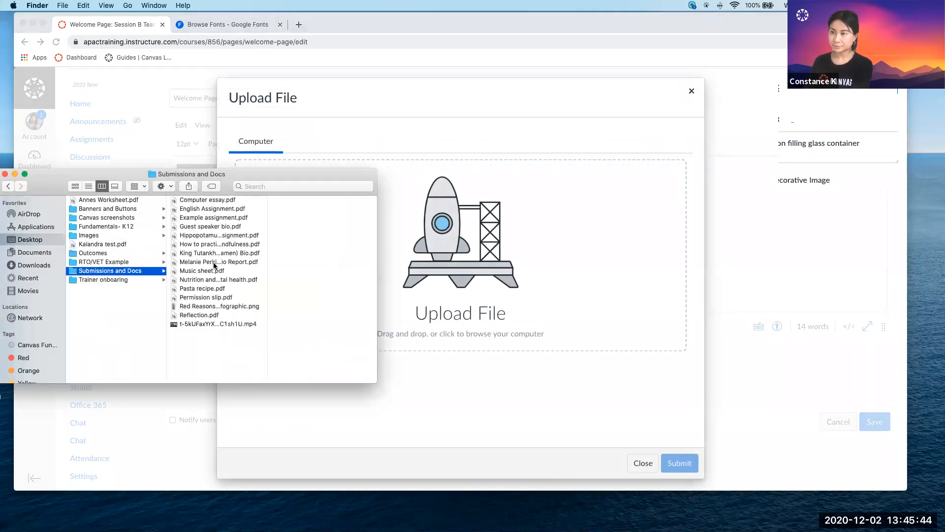
pyautogui.moveTo(216, 265); pyautogui.dragTo(464, 266)
pyautogui.click(688, 464)
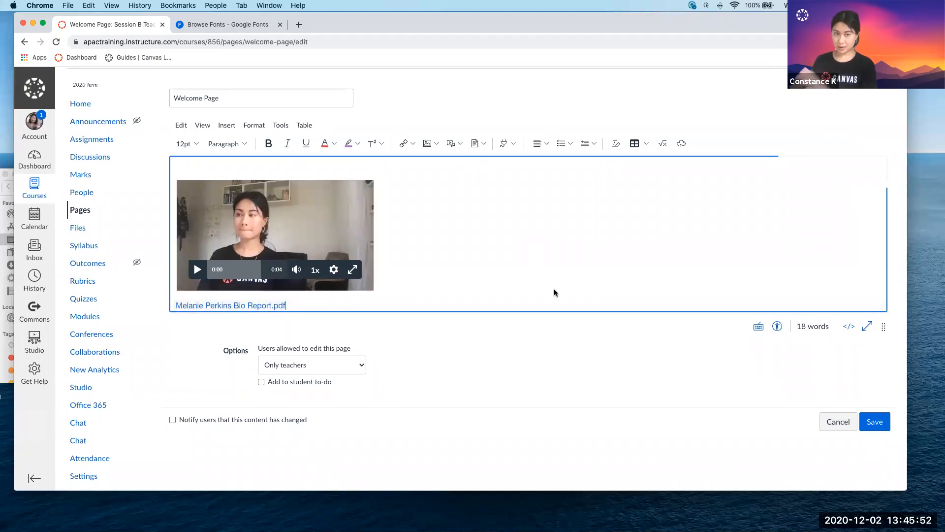
# Save the Welcome Page, download the linked Melanie Perkins Bio Report.pdf from it and open the downloaded file.
pyautogui.click(869, 424)
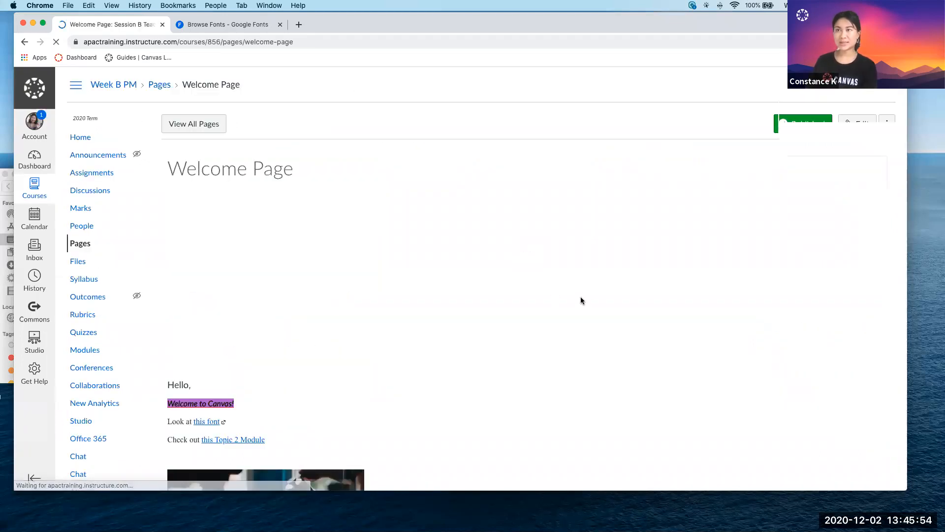
pyautogui.scroll(-5, 512, 335)
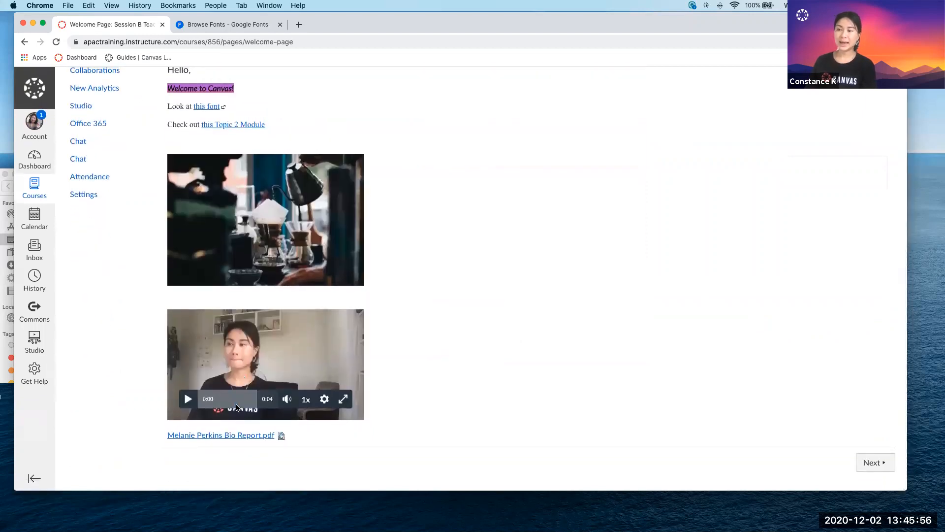
pyautogui.click(252, 436)
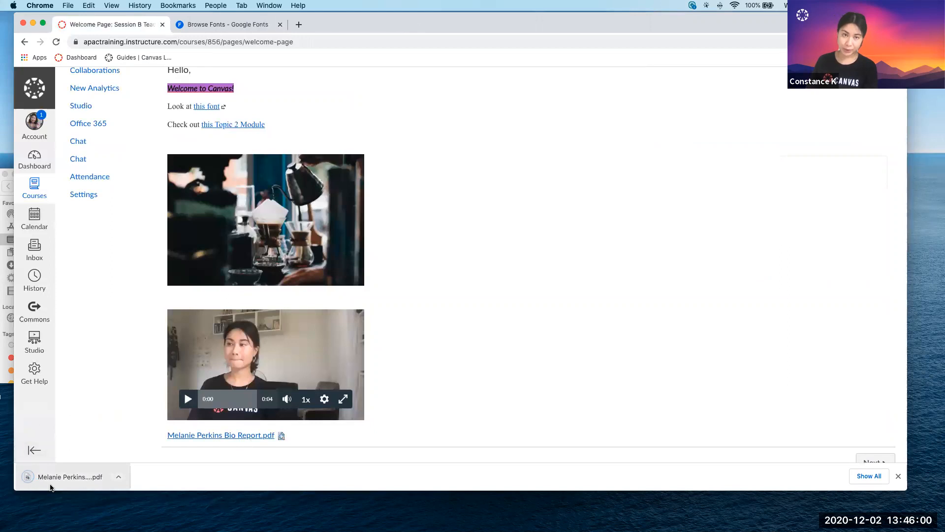
pyautogui.click(55, 484)
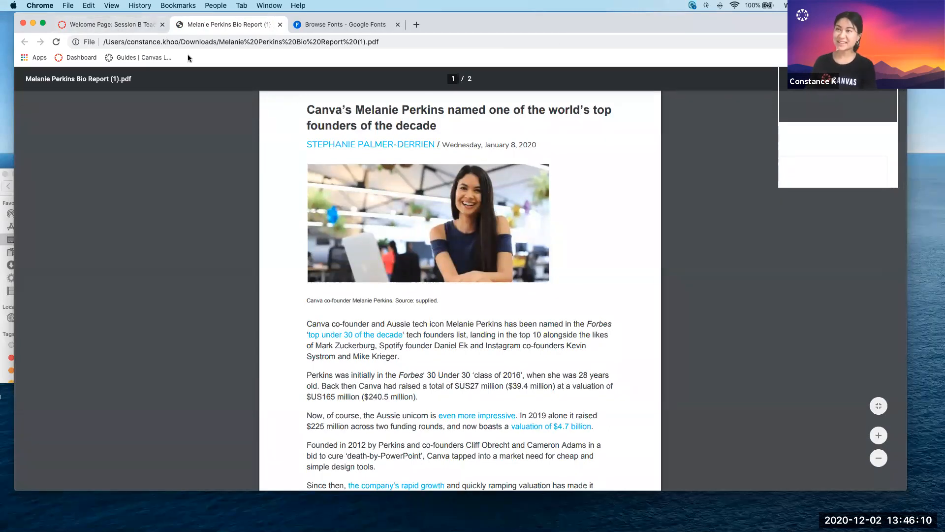
# Return to the saved Welcome Page and review its content from the banner image to the PDF link.
pyautogui.click(123, 23)
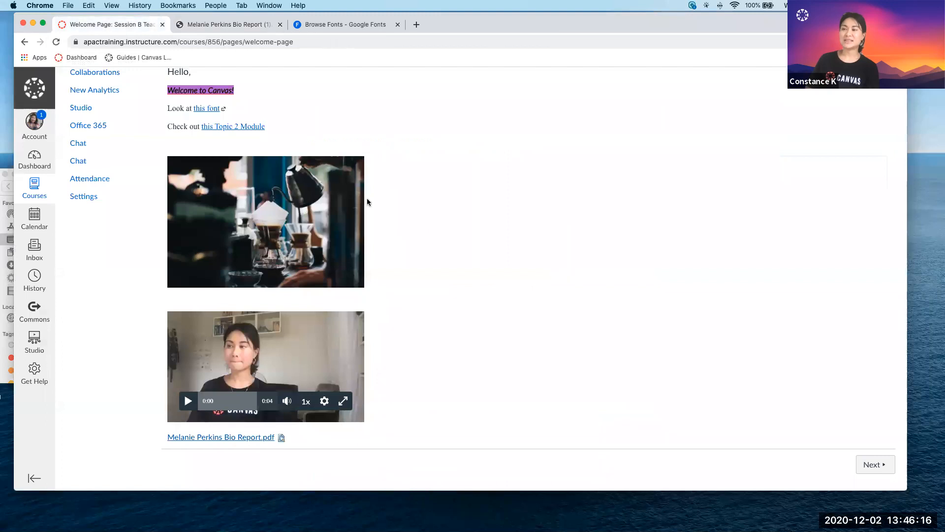
pyautogui.scroll(5, 367, 202)
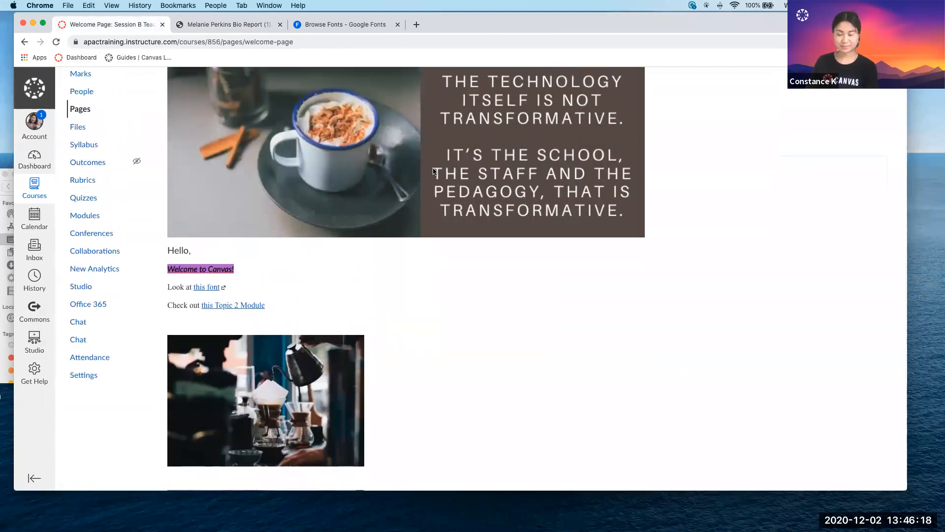
pyautogui.scroll(-4, 416, 245)
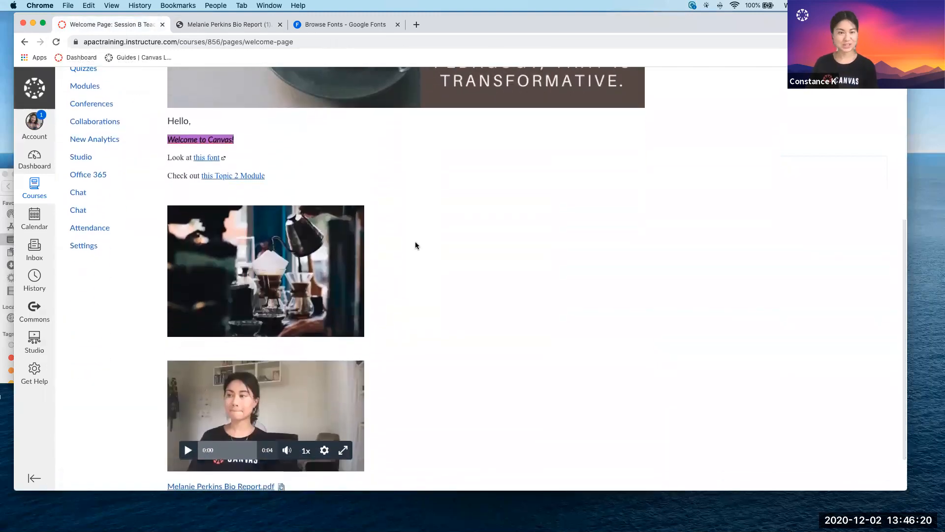
pyautogui.scroll(-2, 415, 245)
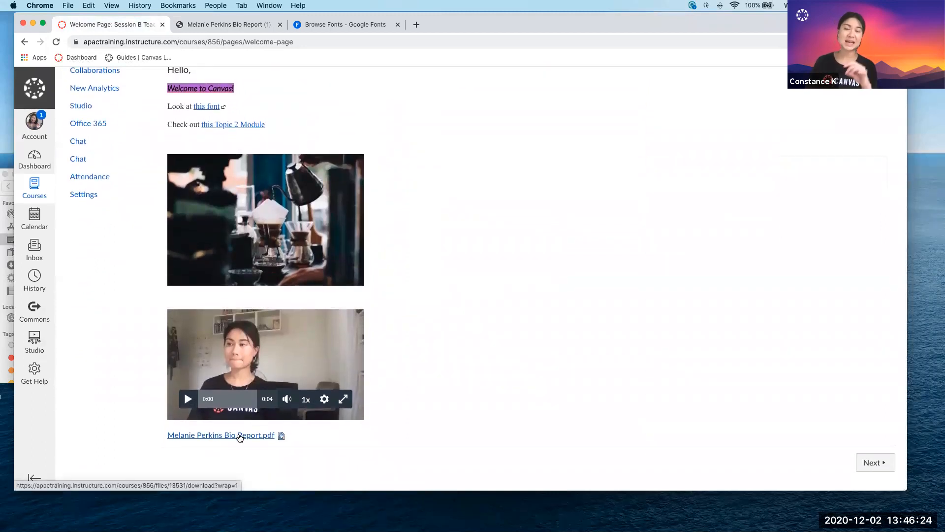
# Reopen the Welcome Page for editing and set the Melanie Perkins Bio Report.pdf link to automatically open an in-line preview.
pyautogui.scroll(5, 786, 338)
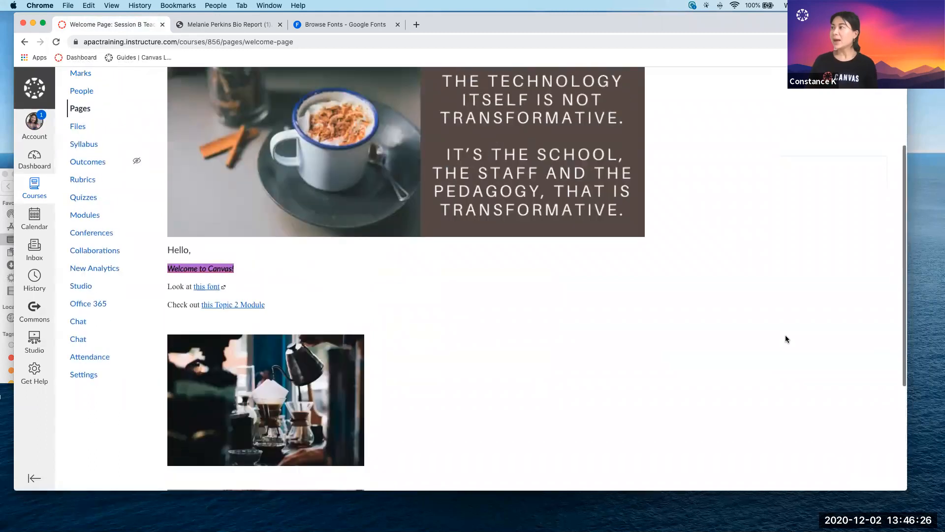
pyautogui.scroll(3, 786, 338)
pyautogui.scroll(2, 811, 127)
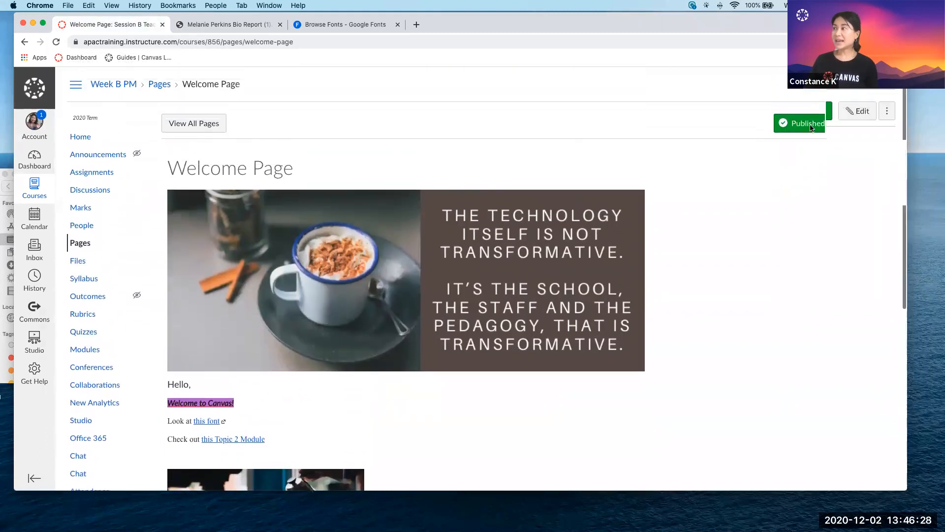
pyautogui.click(860, 123)
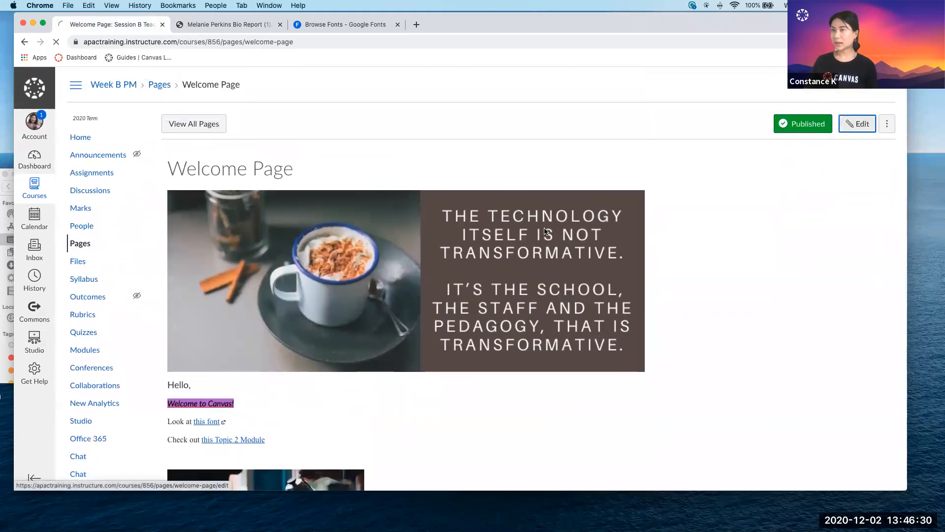
pyautogui.scroll(-5, 448, 266)
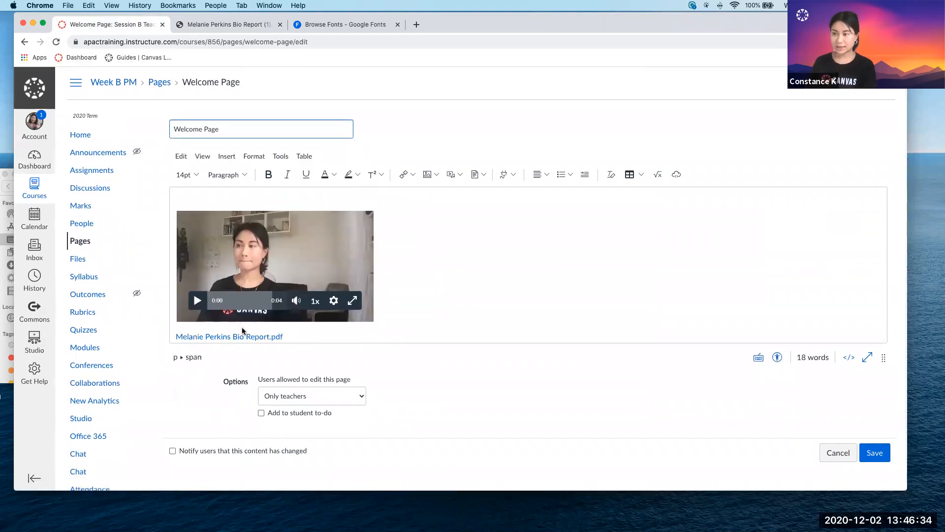
pyautogui.click(239, 337)
pyautogui.click(234, 319)
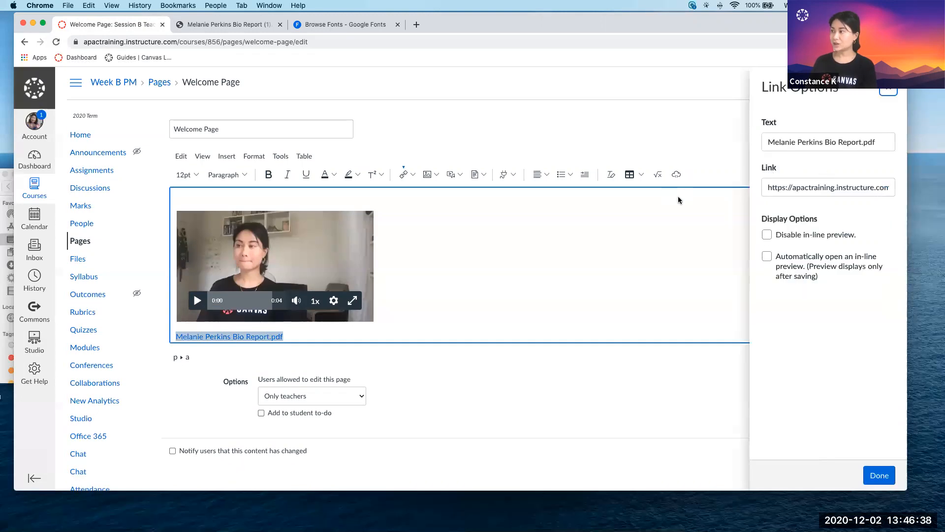
pyautogui.moveTo(821, 276); pyautogui.dragTo(772, 256)
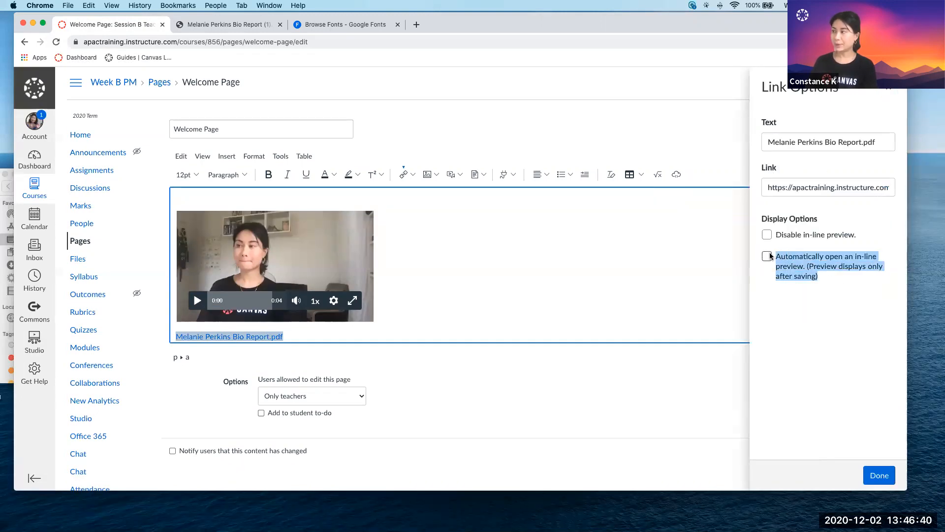
pyautogui.click(767, 256)
pyautogui.click(886, 476)
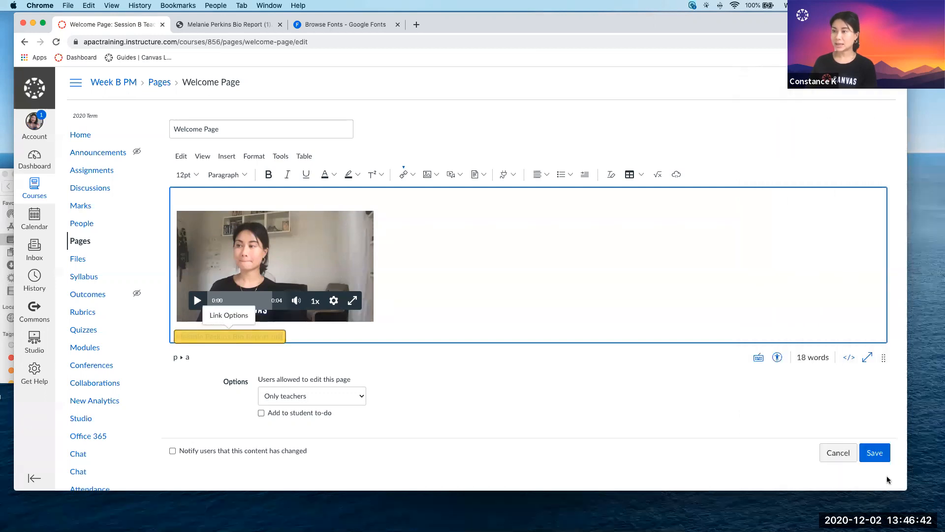
# Save the Welcome Page and look through the PDF's in-line preview below its link.
pyautogui.click(870, 453)
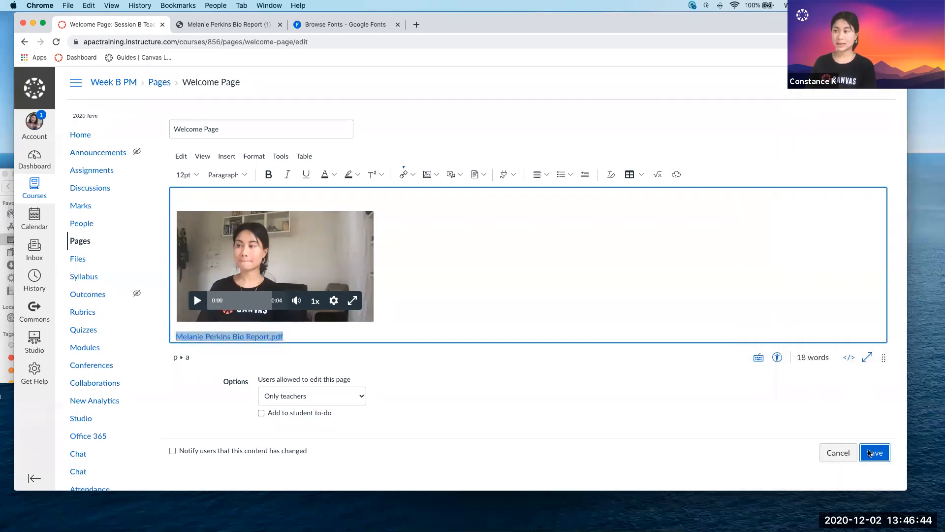
pyautogui.scroll(-10, 543, 370)
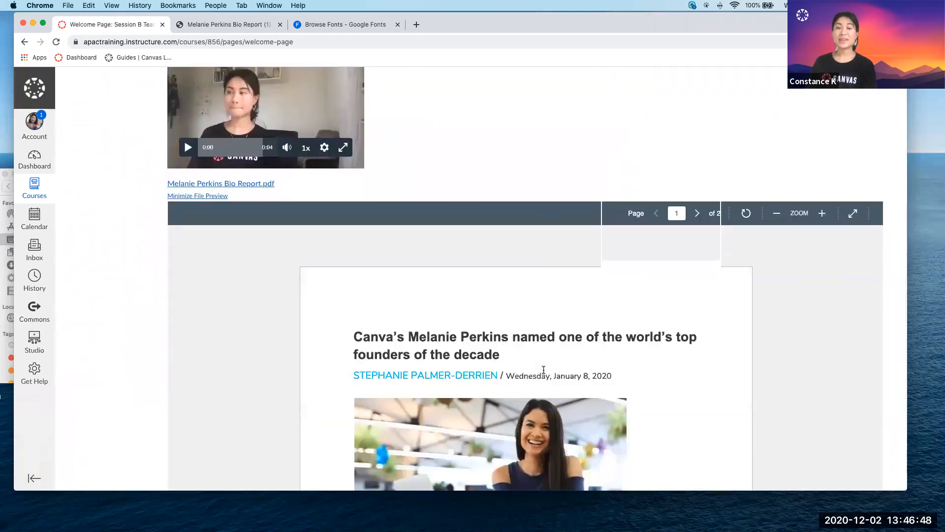
pyautogui.scroll(-3, 543, 370)
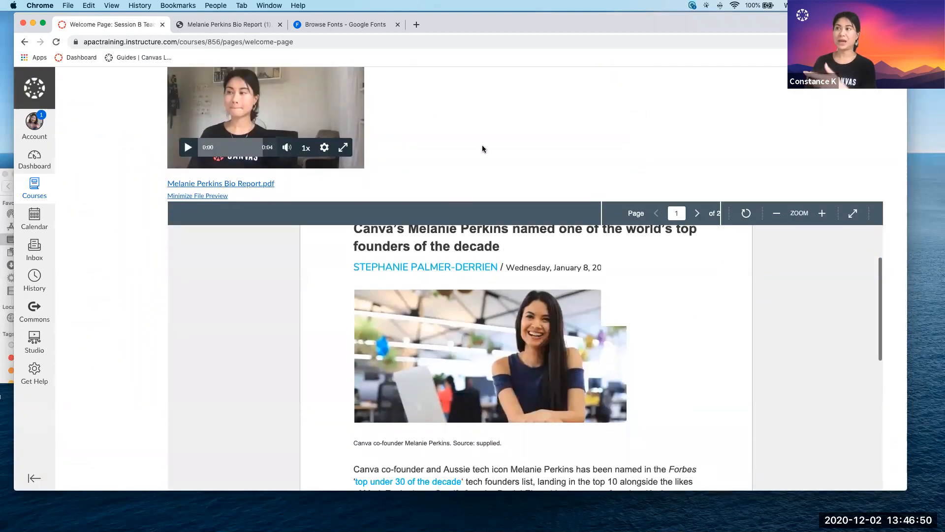
pyautogui.scroll(-4, 481, 148)
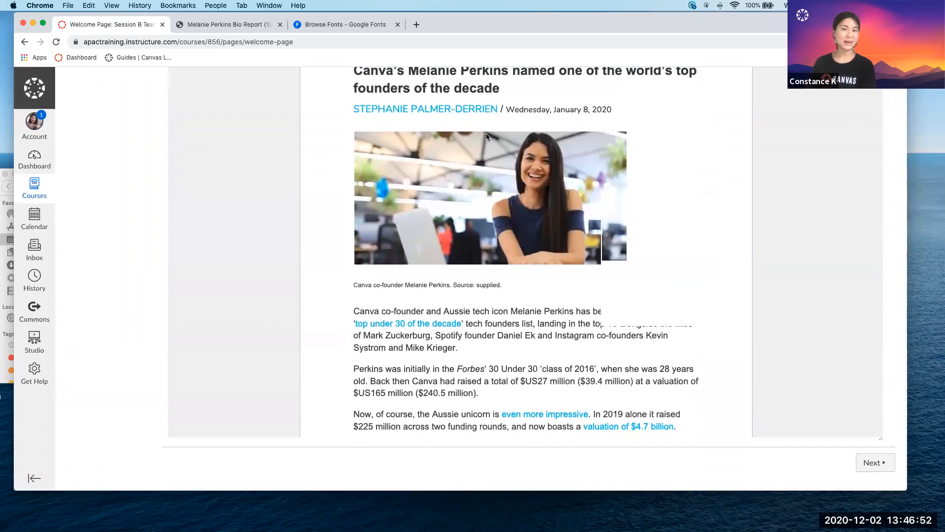
pyautogui.scroll(4, 486, 133)
pyautogui.scroll(10, 479, 133)
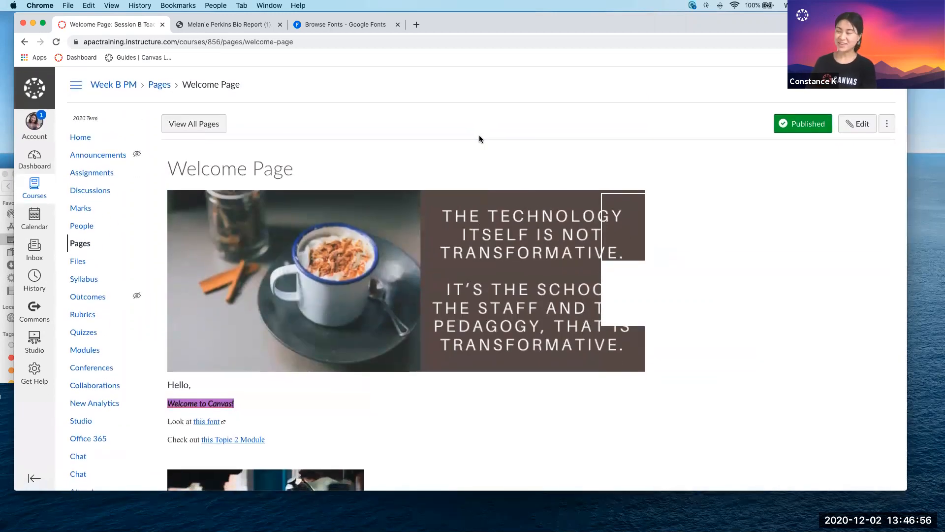
# Open the Welcome Page for editing again and examine the rich content editor's tools up close.
pyautogui.click(861, 123)
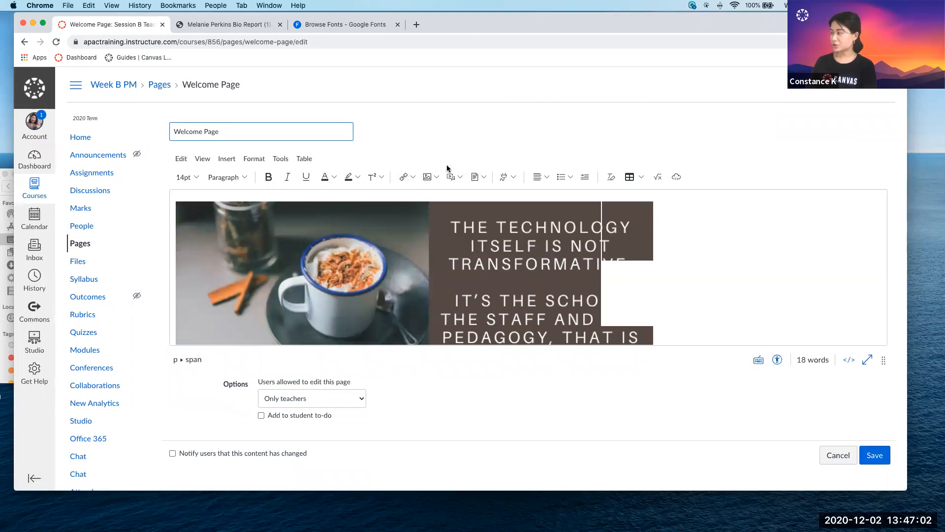
pyautogui.scroll(5, 456, 172)
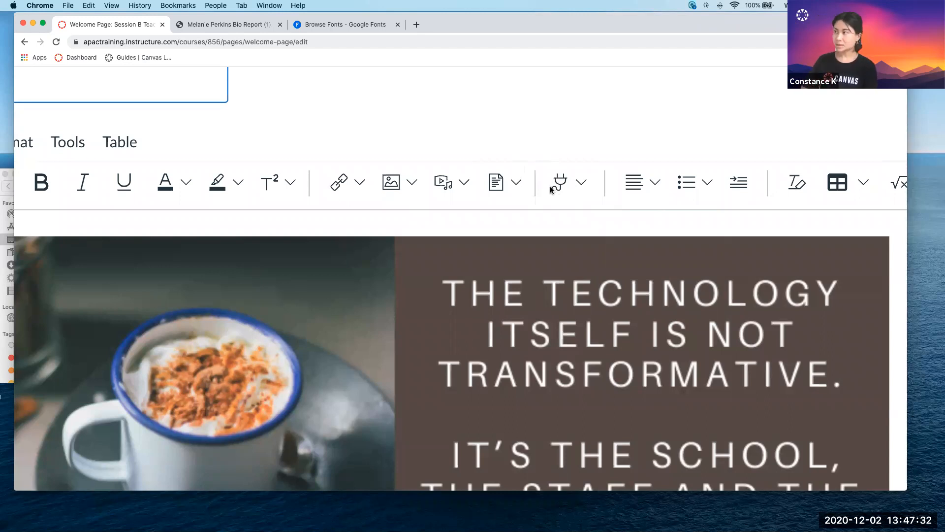
pyautogui.scroll(-5, 552, 190)
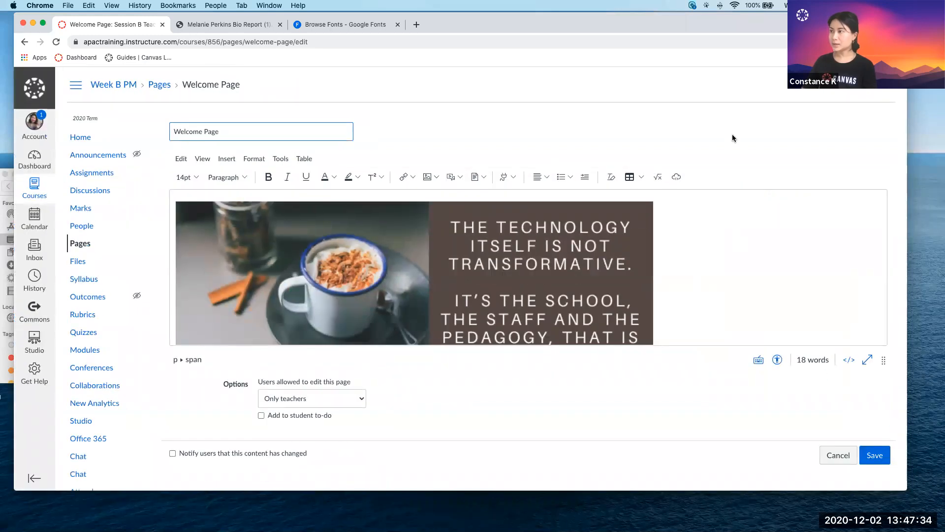
# Add an empty line below the Melanie Perkins Bio Report.pdf link and open the YouTube external app from the full app list.
pyautogui.scroll(-6, 666, 211)
pyautogui.click(353, 302)
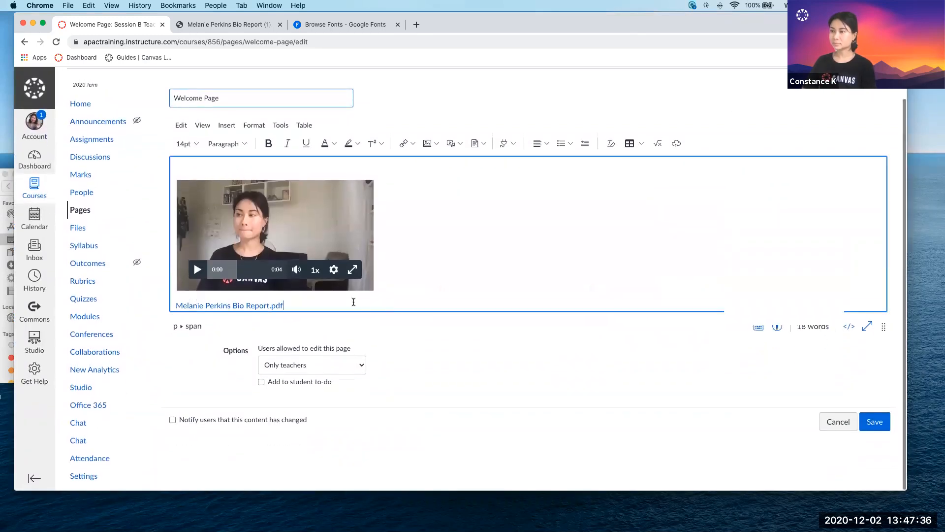
pyautogui.press('Return')
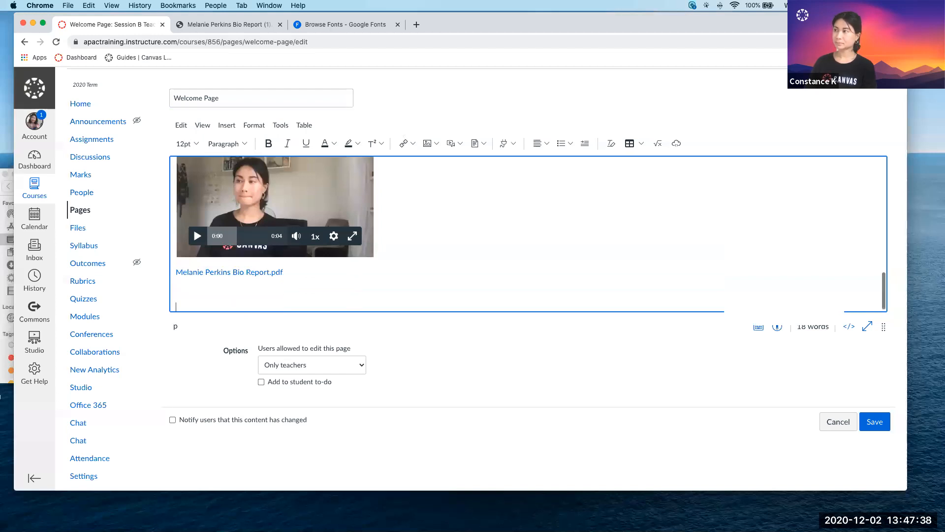
pyautogui.click(505, 143)
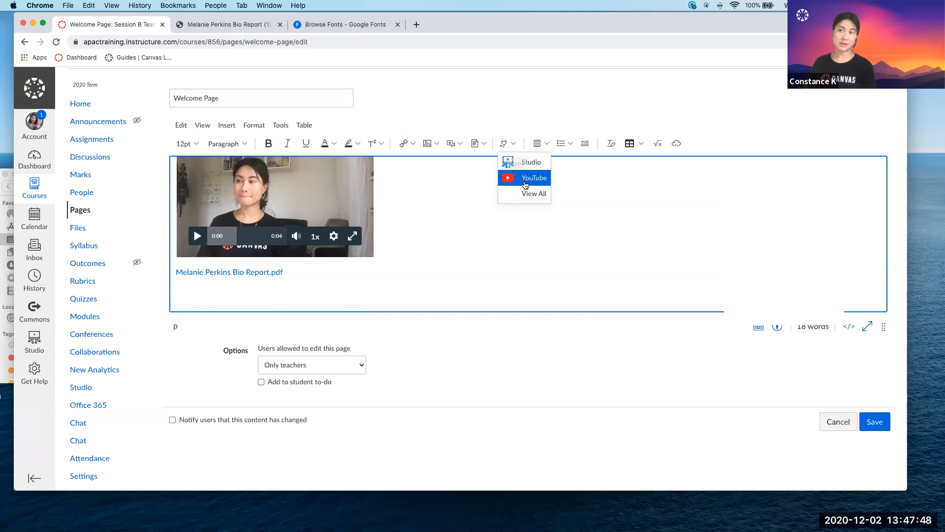
pyautogui.click(527, 203)
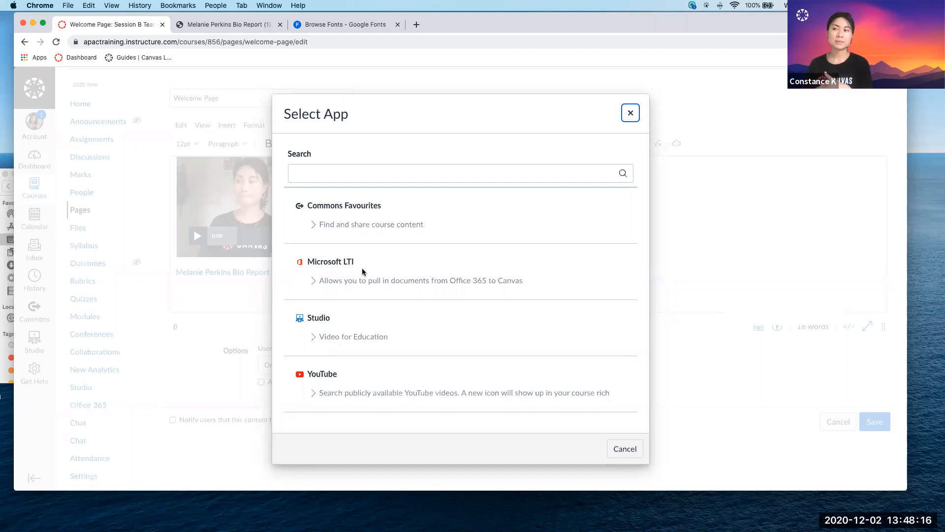
pyautogui.click(326, 375)
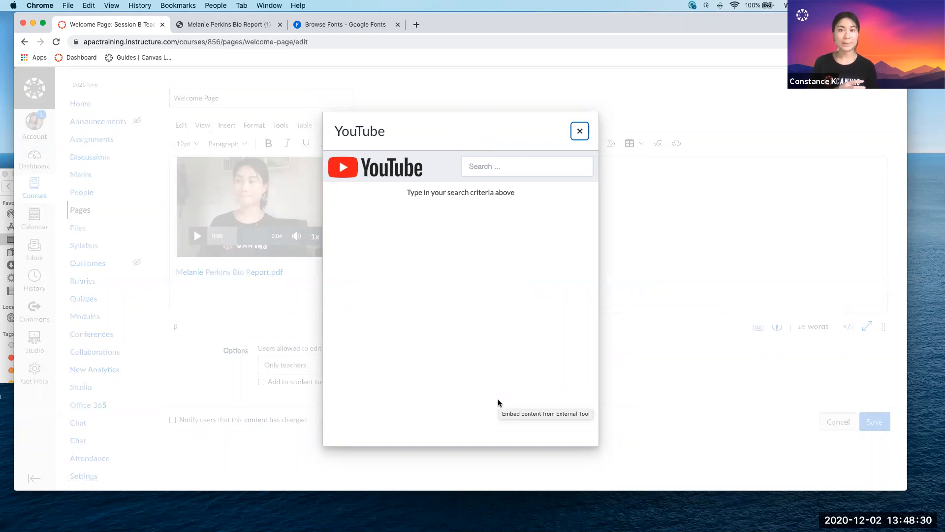
# Search YouTube for "coffee" and embed the video "The basics about: Coffee" in the page.
pyautogui.click(514, 166)
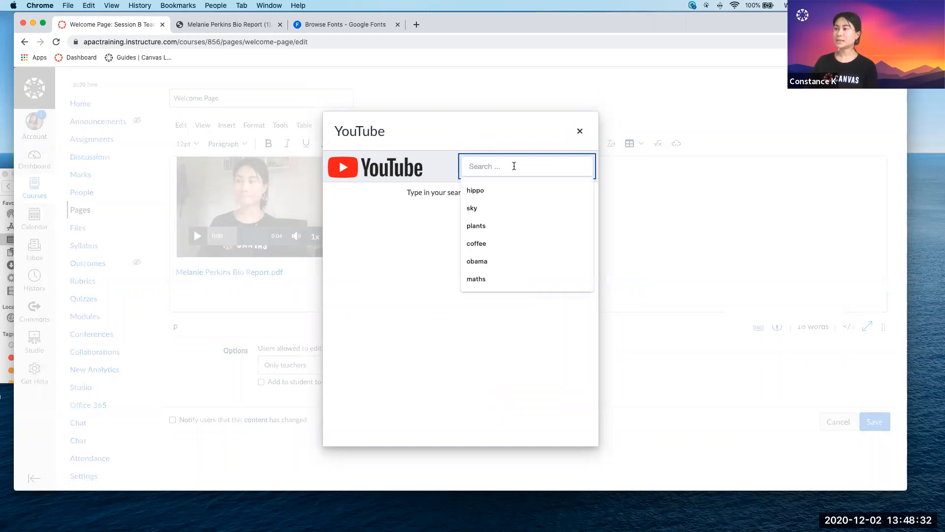
pyautogui.write('coffee')
pyautogui.press('Return')
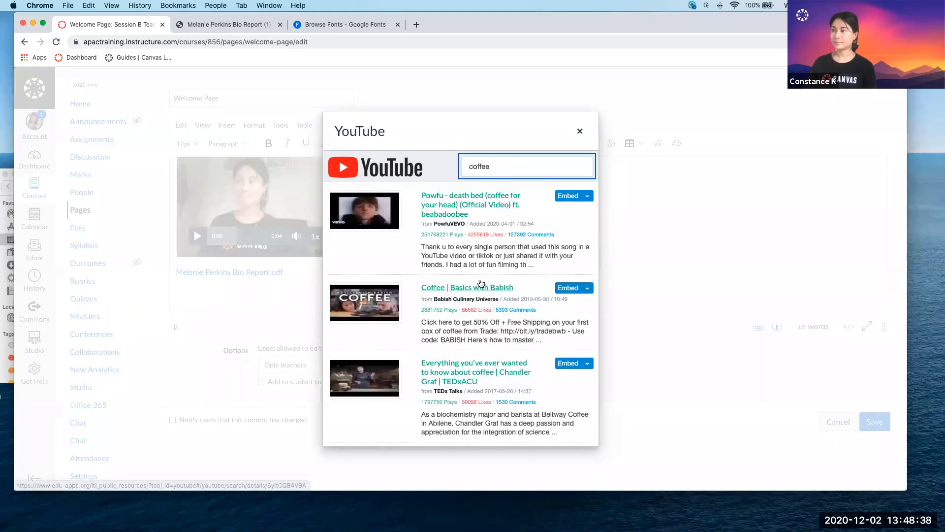
pyautogui.scroll(-3, 480, 283)
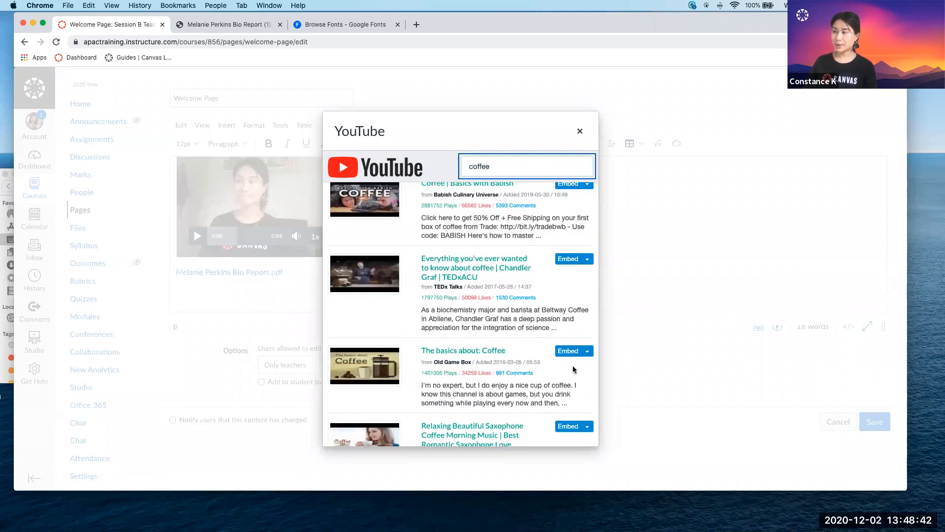
pyautogui.click(568, 351)
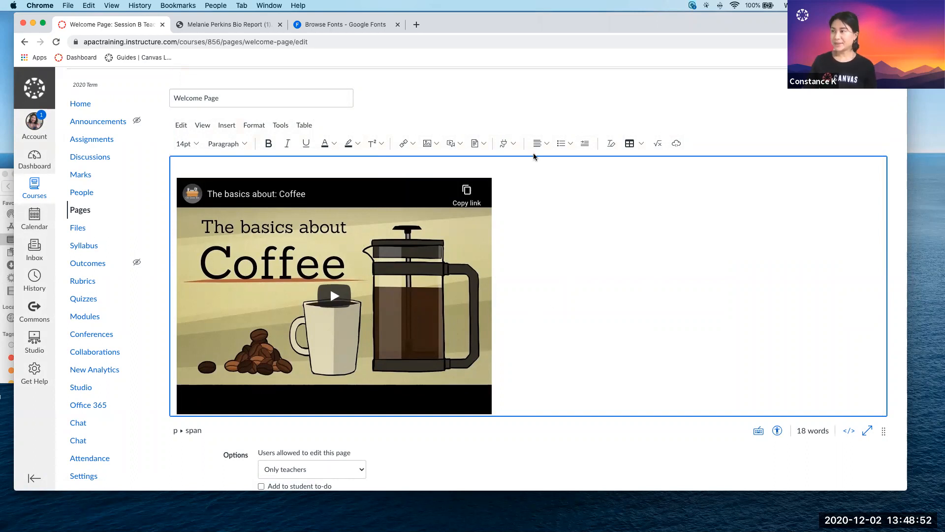
# Examine the editor's alignment, list and table tools and its available formatting, insertion and view commands.
pyautogui.scroll(2, 536, 150)
pyautogui.scroll(3, 501, 233)
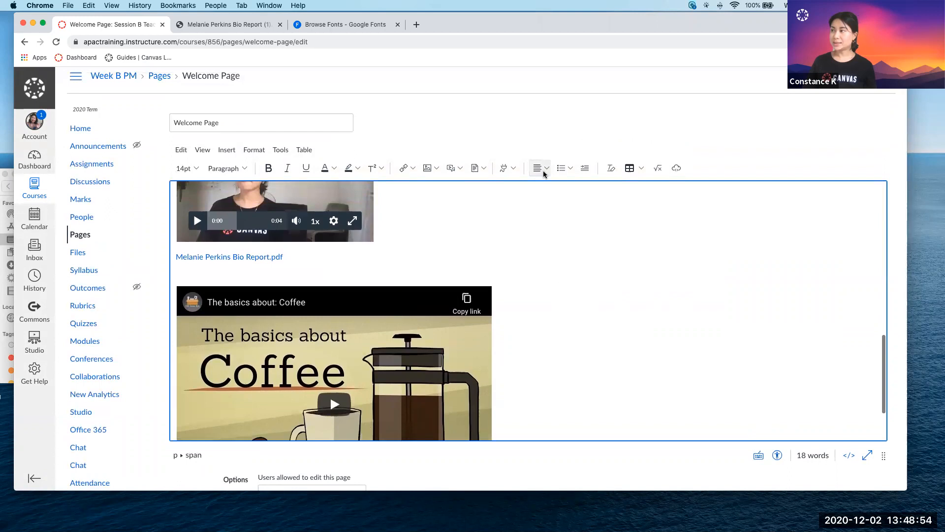
pyautogui.scroll(2, 543, 172)
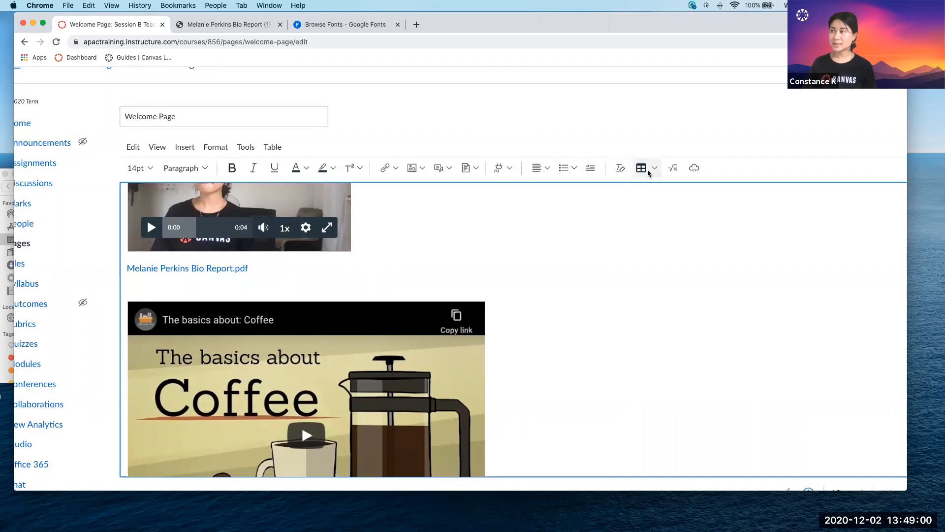
pyautogui.scroll(-2, 648, 173)
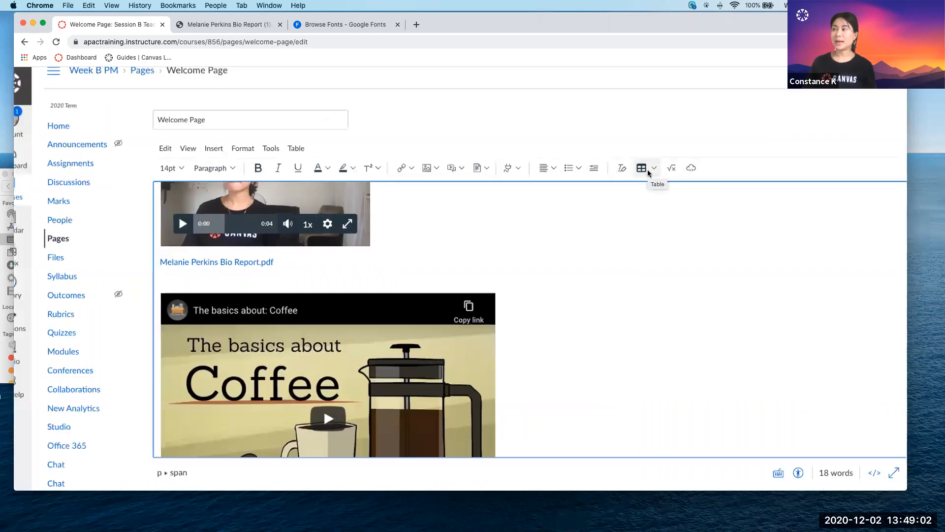
pyautogui.scroll(-2, 550, 259)
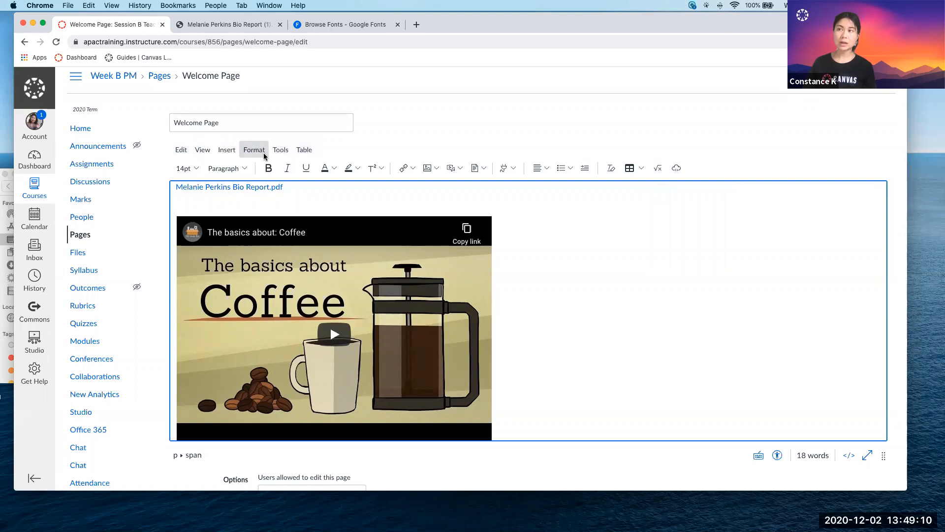
pyautogui.click(281, 150)
pyautogui.moveTo(301, 154)
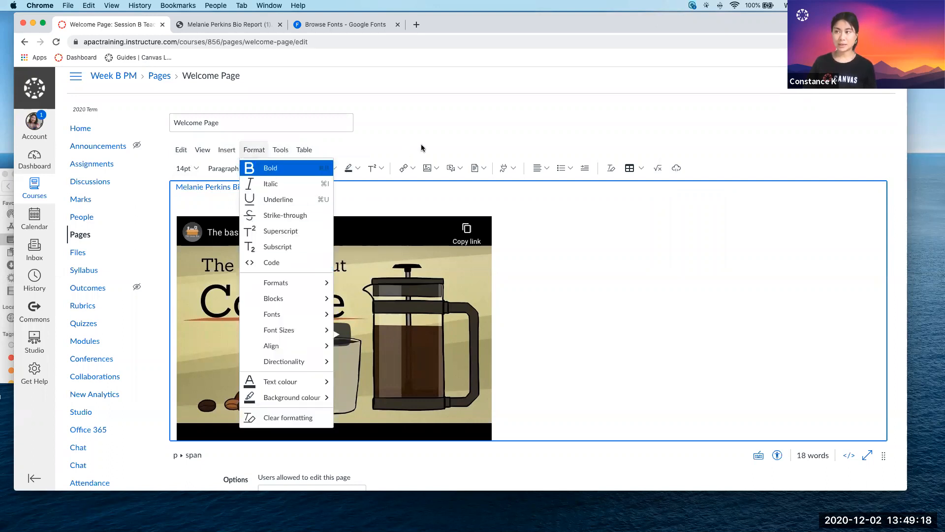
pyautogui.click(260, 168)
pyautogui.click(226, 150)
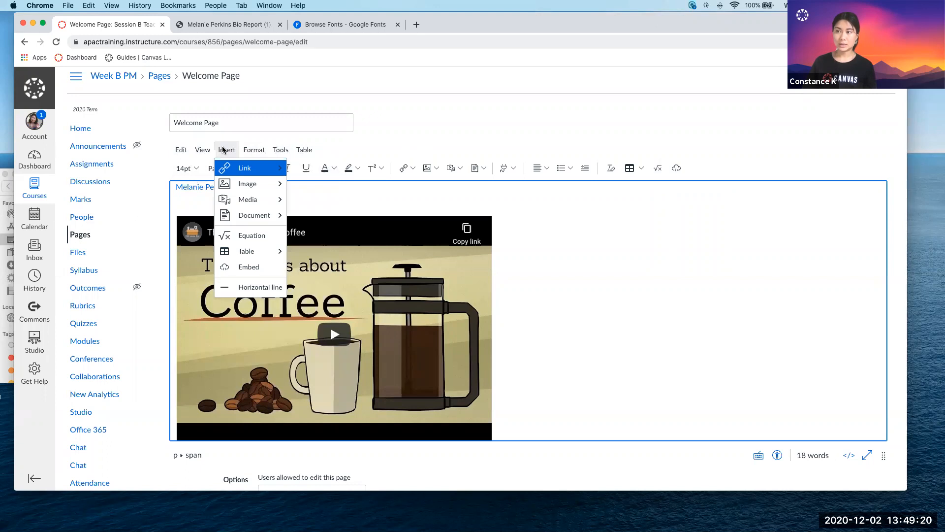
pyautogui.moveTo(235, 185)
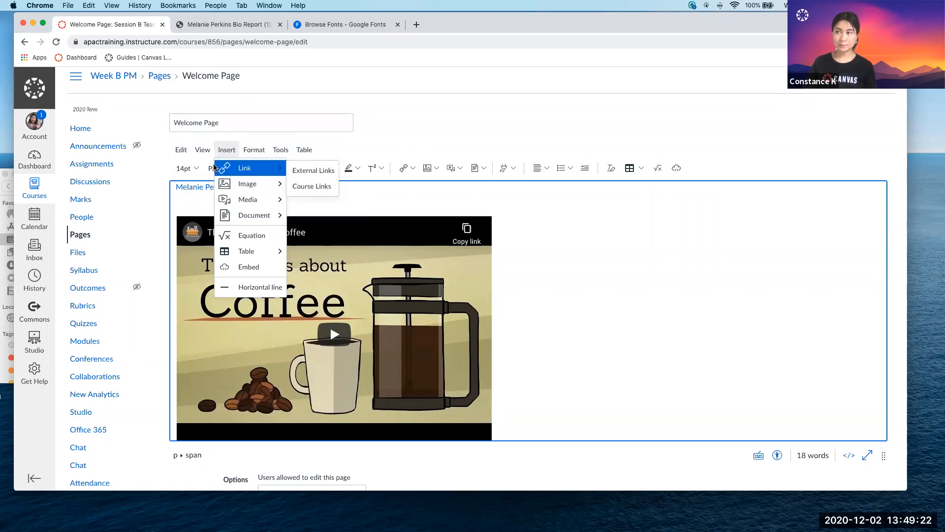
pyautogui.moveTo(205, 154)
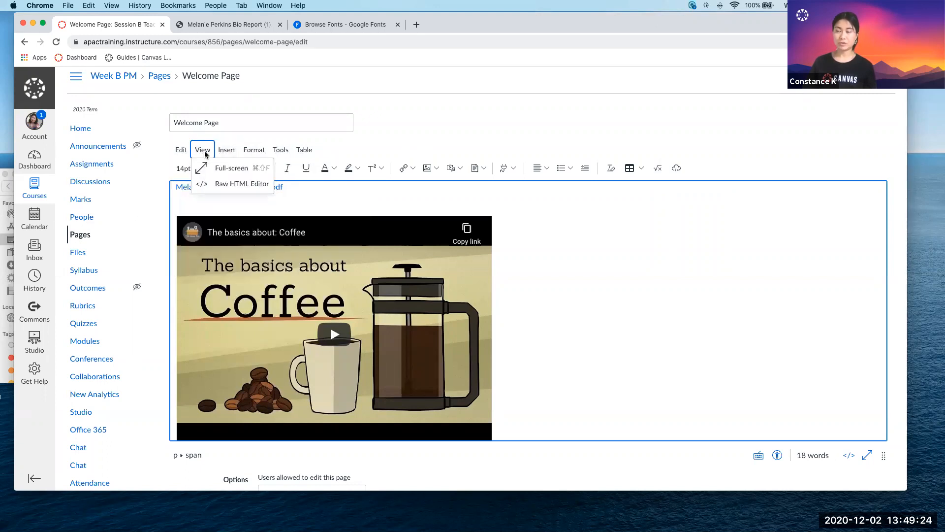
pyautogui.click(629, 394)
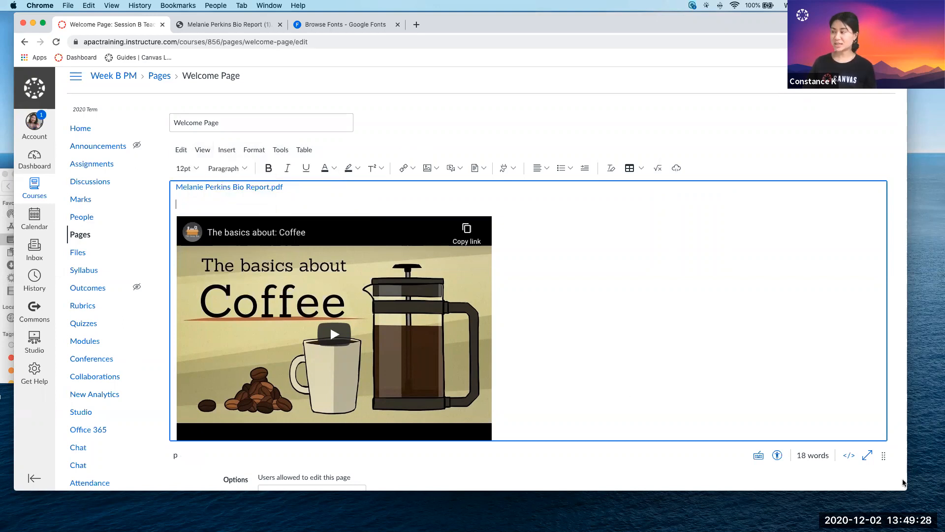
# Inspect the Welcome Page's raw HTML code up close and return to the rich content editor.
pyautogui.scroll(-1, 829, 415)
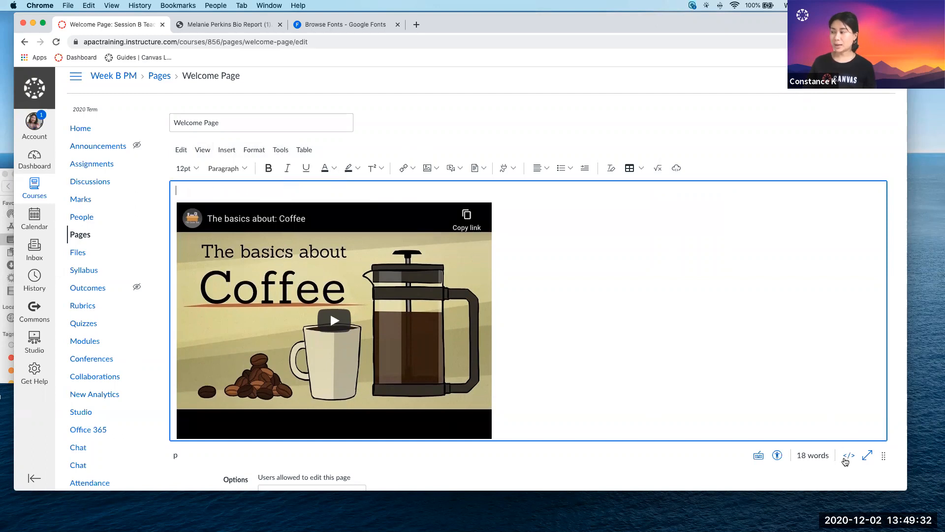
pyautogui.scroll(5, 846, 461)
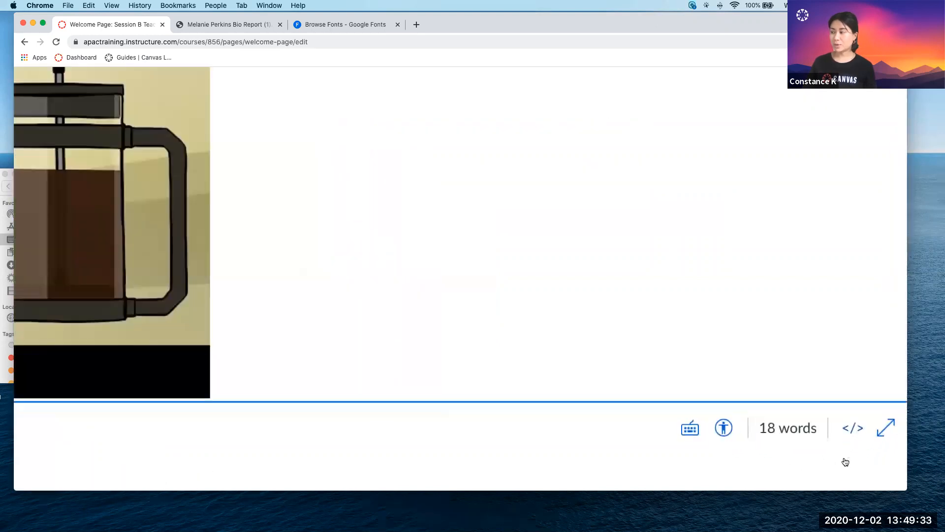
pyautogui.click(849, 431)
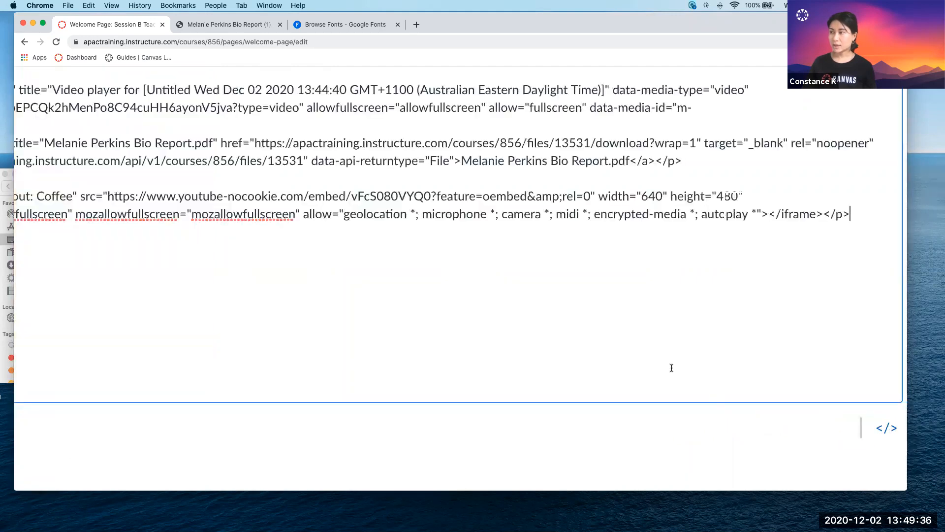
pyautogui.scroll(-4, 670, 367)
pyautogui.scroll(-3, 689, 367)
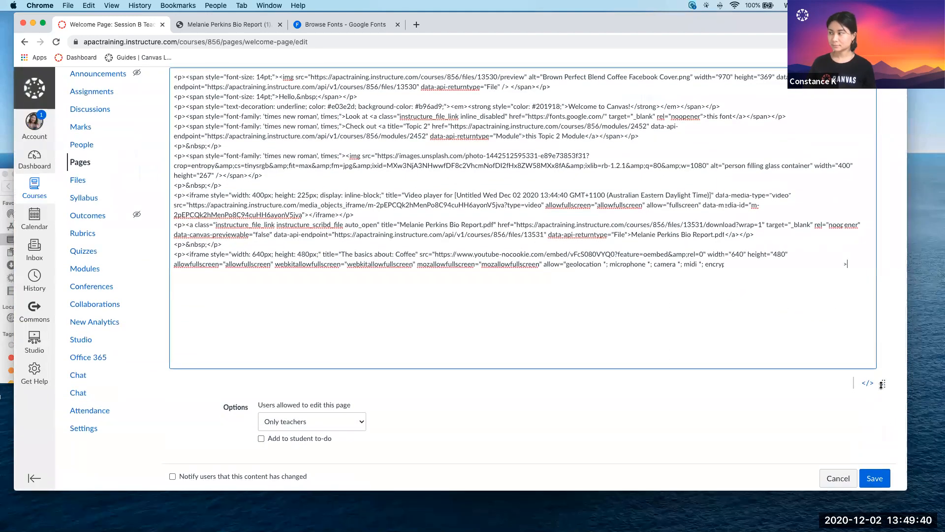
pyautogui.click(885, 384)
pyautogui.click(867, 383)
# Make the editing area taller and review the page content from the banner image to the coffee video.
pyautogui.moveTo(883, 384); pyautogui.dragTo(853, 458)
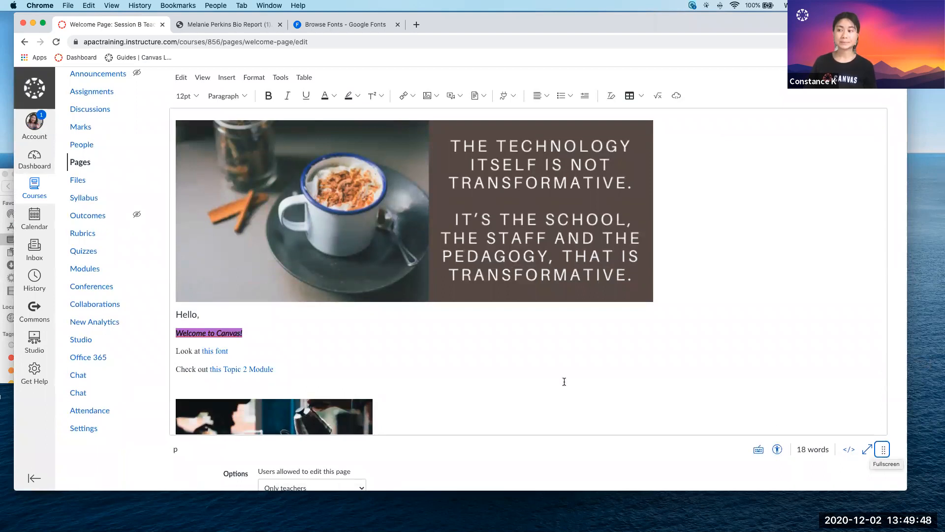
pyautogui.scroll(-6, 475, 416)
pyautogui.scroll(-3, 430, 446)
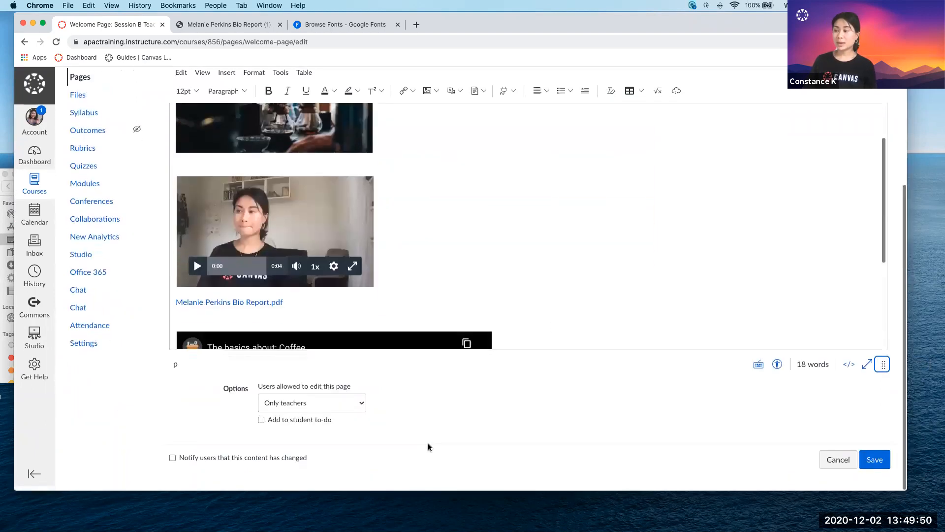
pyautogui.scroll(6, 437, 310)
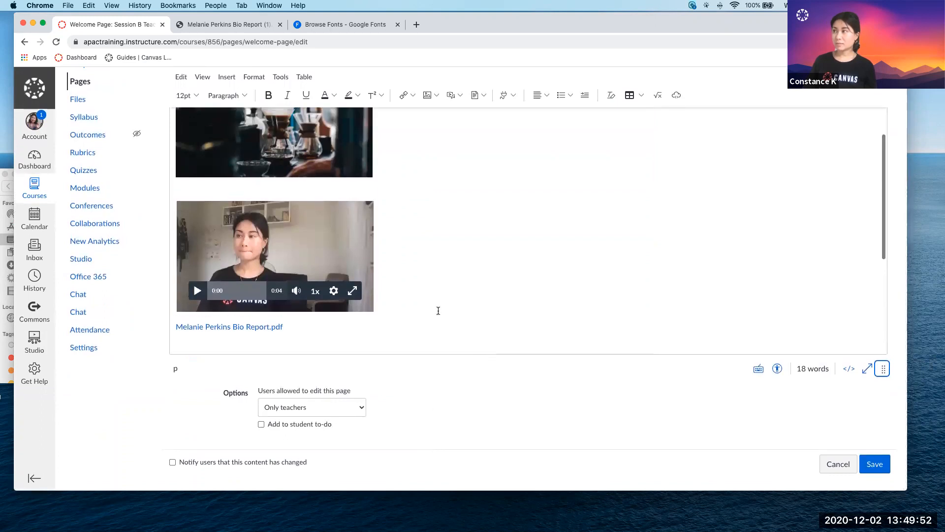
pyautogui.scroll(3, 438, 311)
pyautogui.scroll(-6, 524, 271)
pyautogui.scroll(-5, 524, 269)
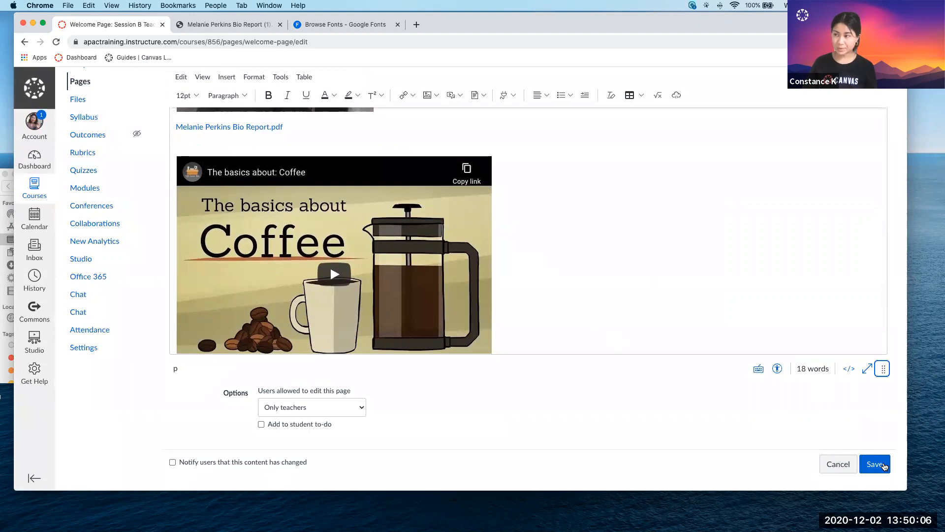
# Save the Welcome Page and look through the saved content from the banner image to the PDF preview.
pyautogui.click(875, 465)
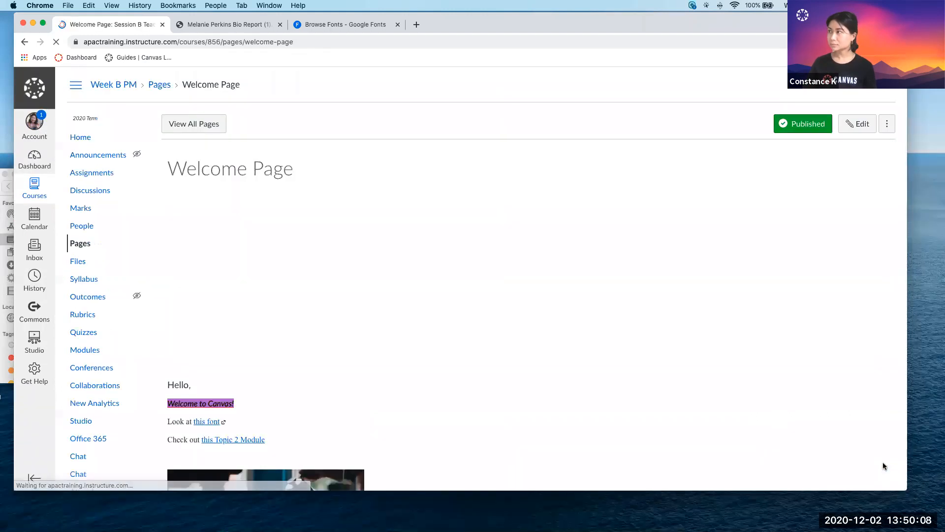
pyautogui.scroll(-9, 637, 188)
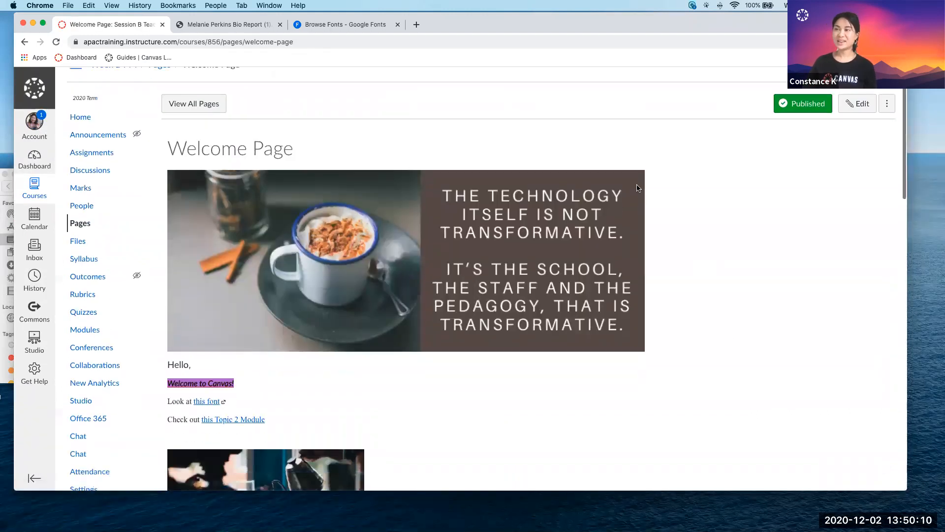
pyautogui.scroll(-1, 636, 188)
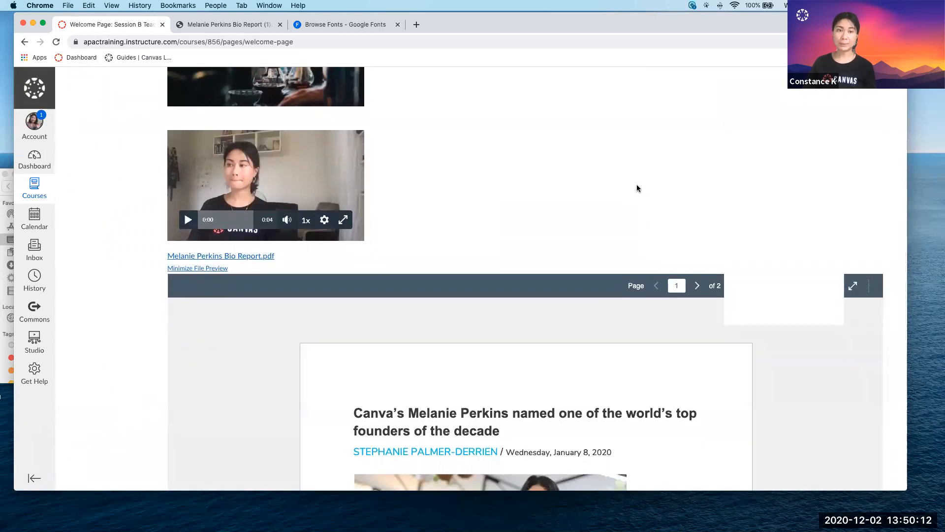